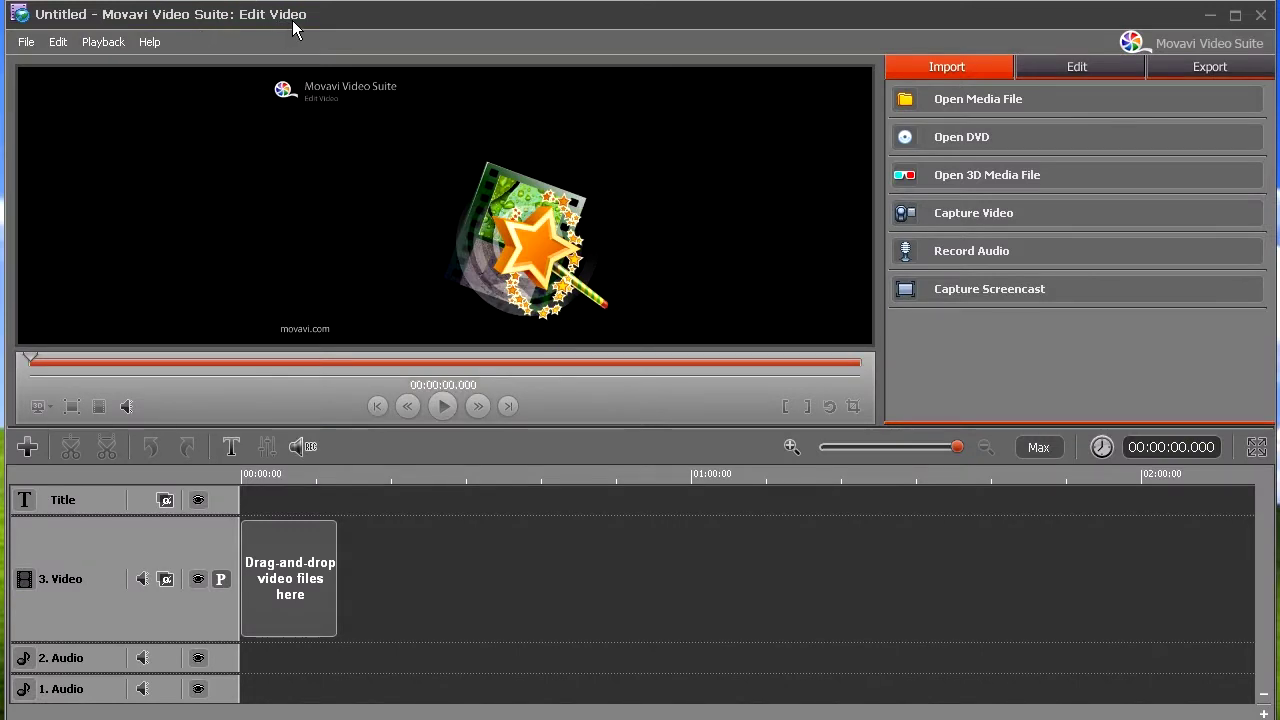
Step: Set the project settings to the Custom preset with 1280 × 720 video size
click(26, 43)
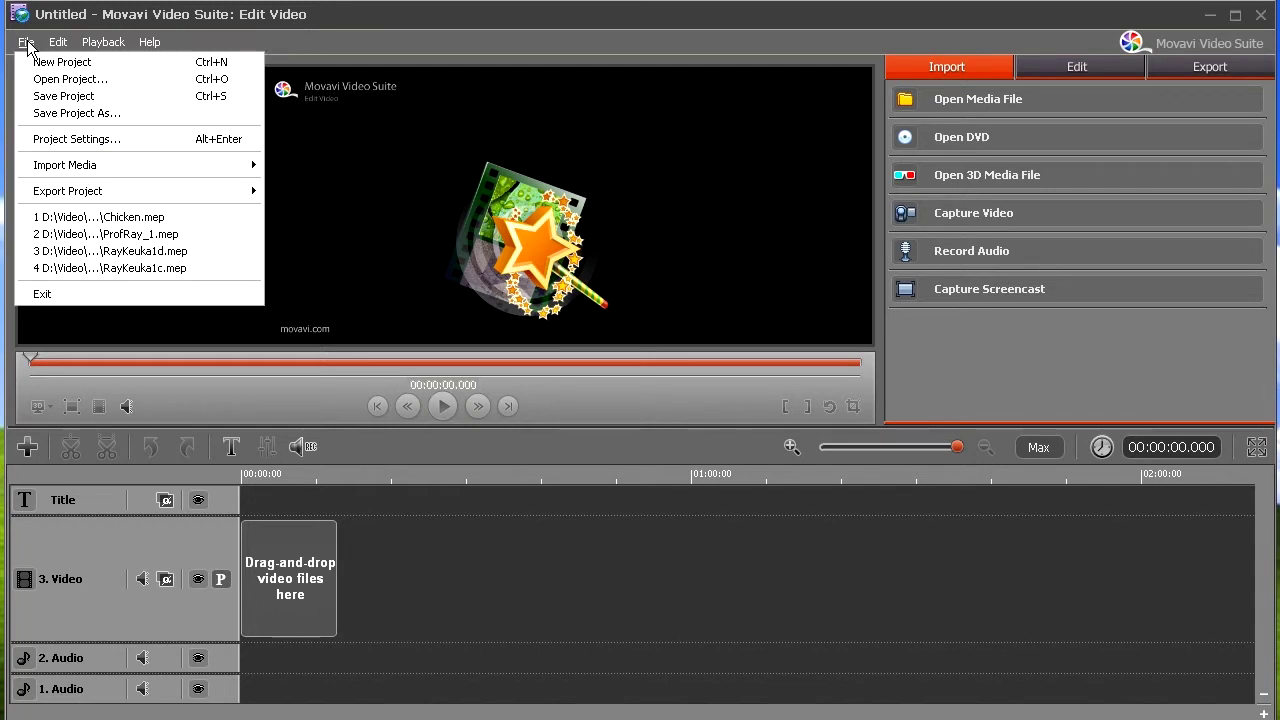
click(76, 139)
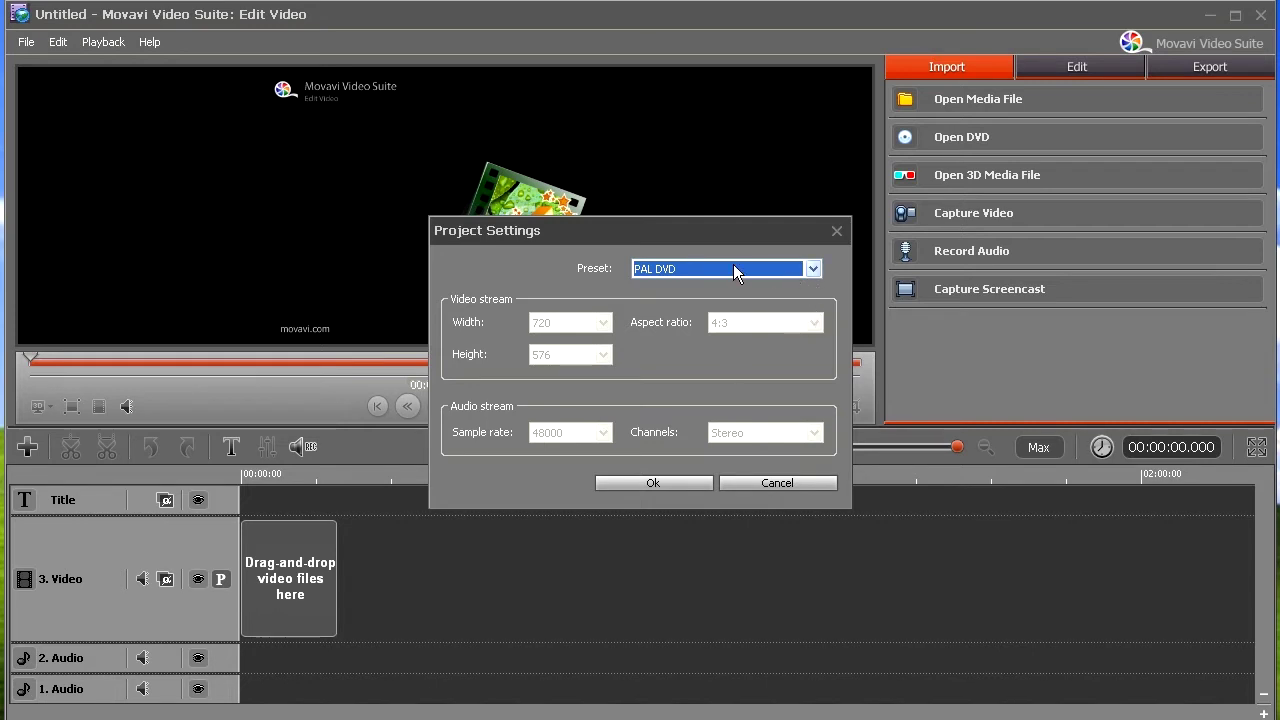
click(813, 269)
click(702, 353)
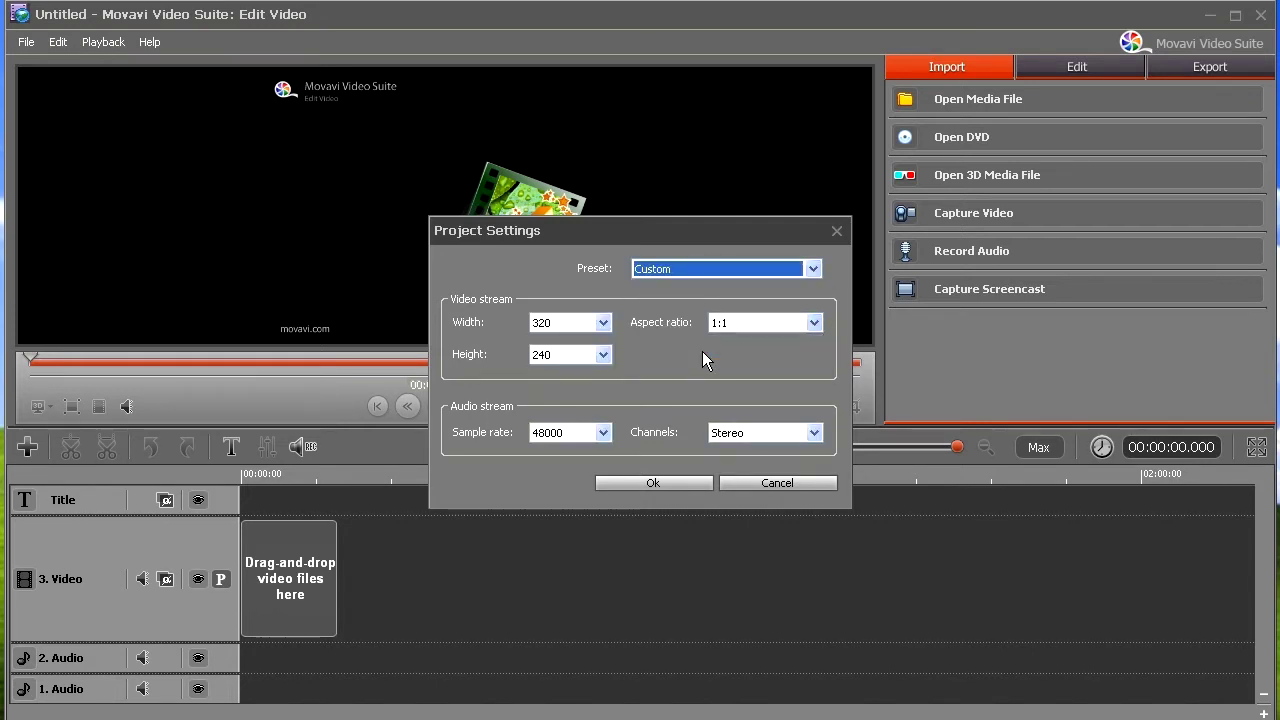
click(600, 323)
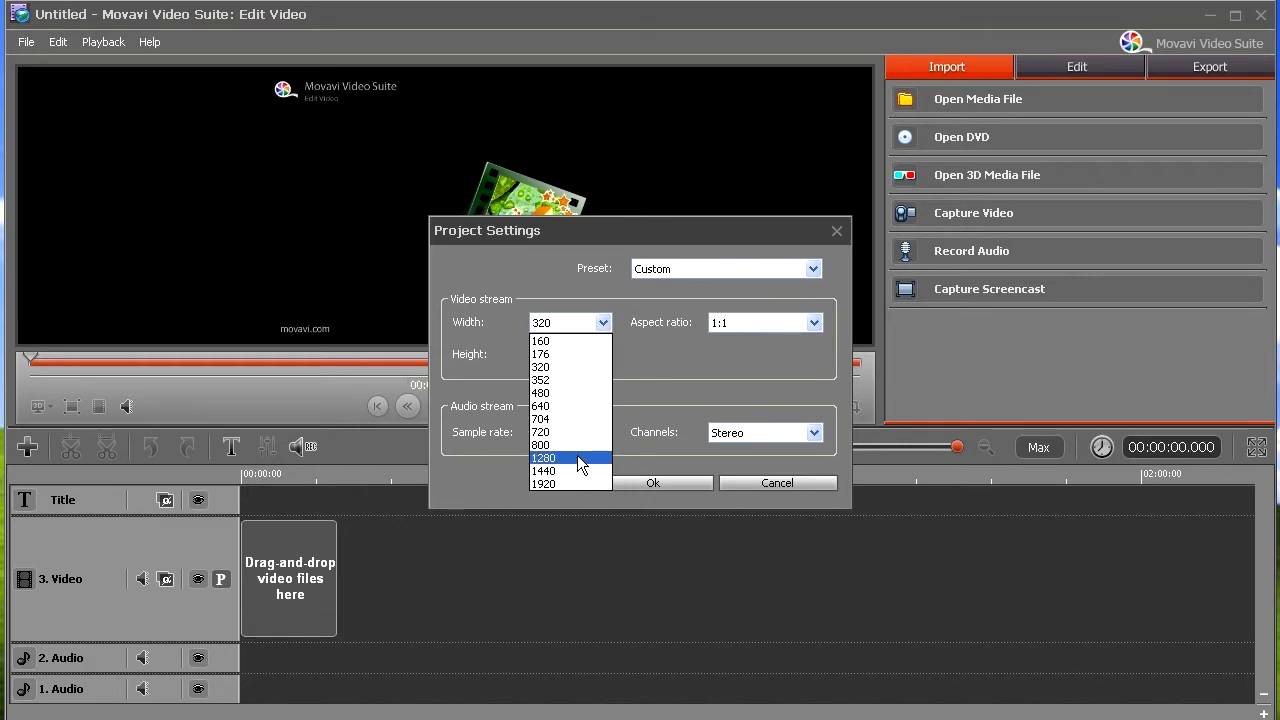
click(577, 457)
click(600, 355)
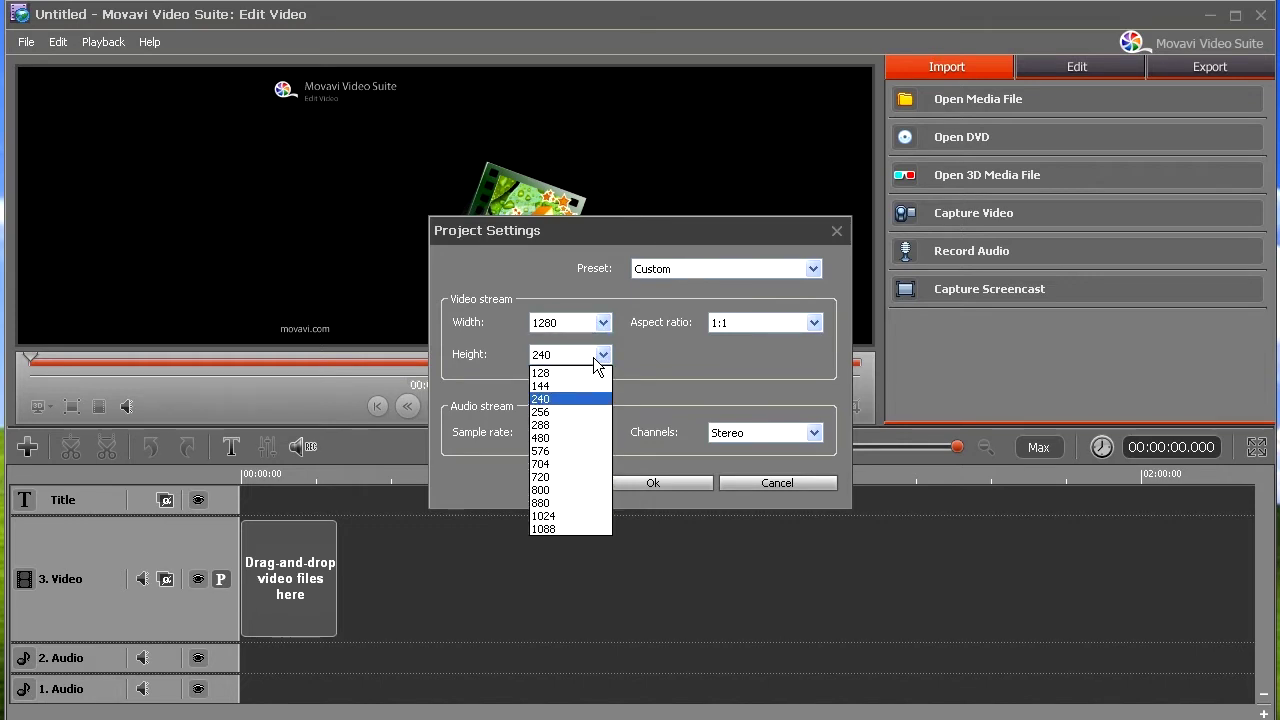
click(555, 477)
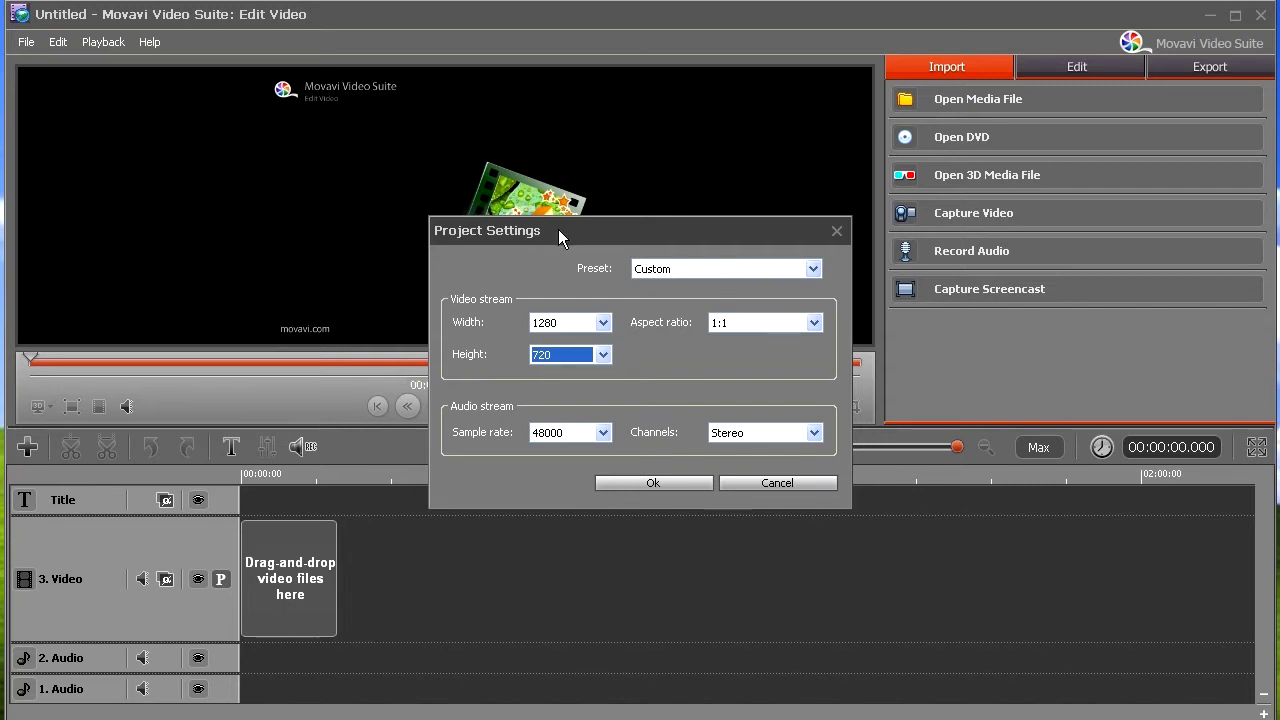
click(642, 478)
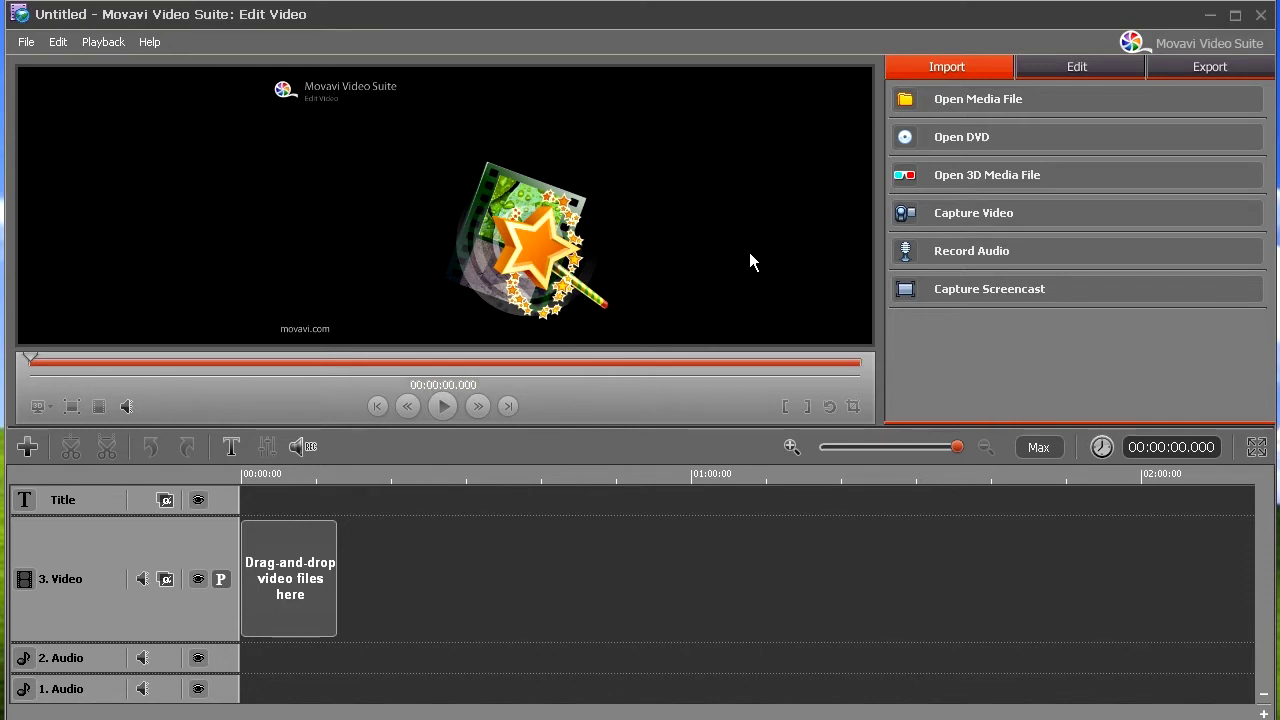
Step: Import VID00005.MP4 and VID00006.MP4 into the media library
click(969, 102)
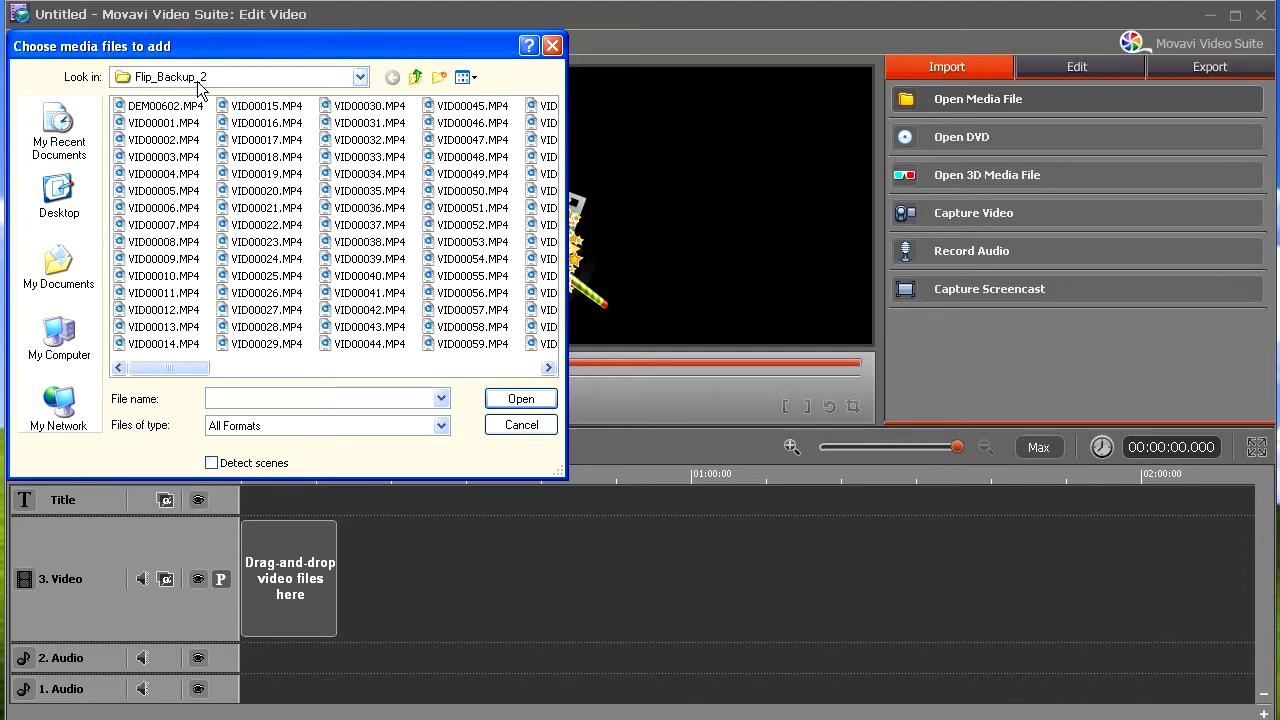
click(174, 192)
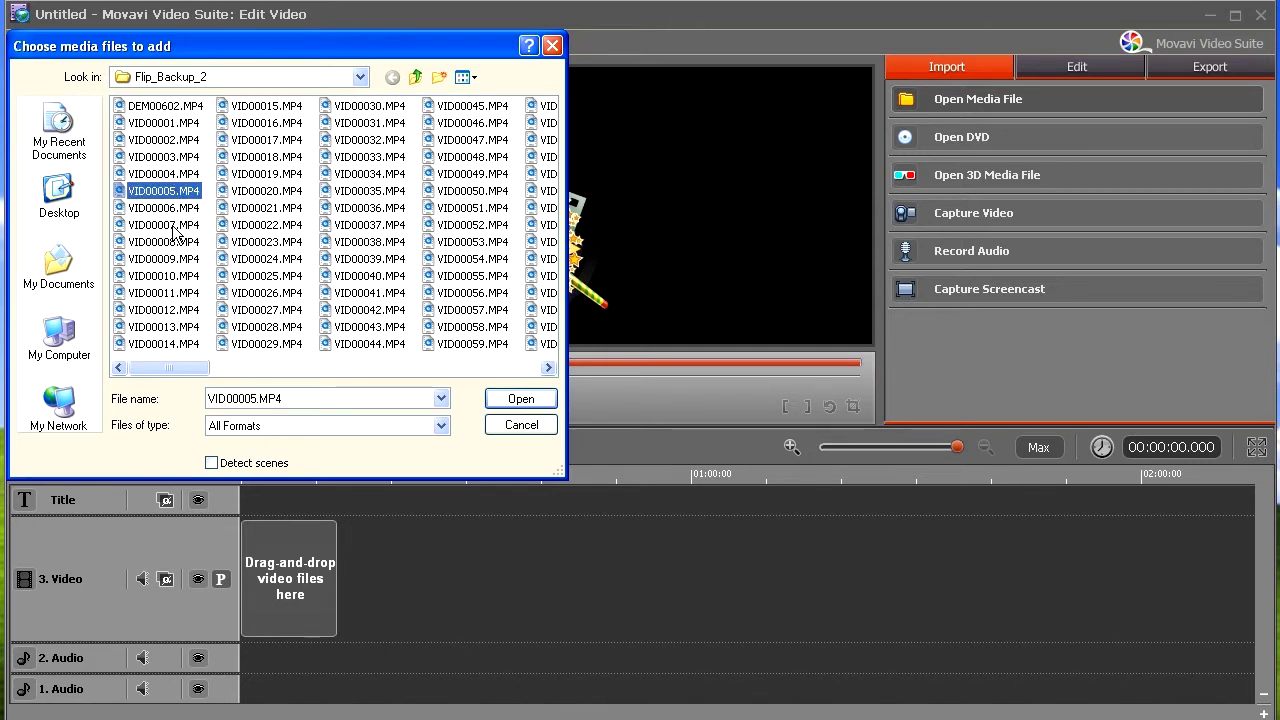
shift+click(165, 207)
click(521, 398)
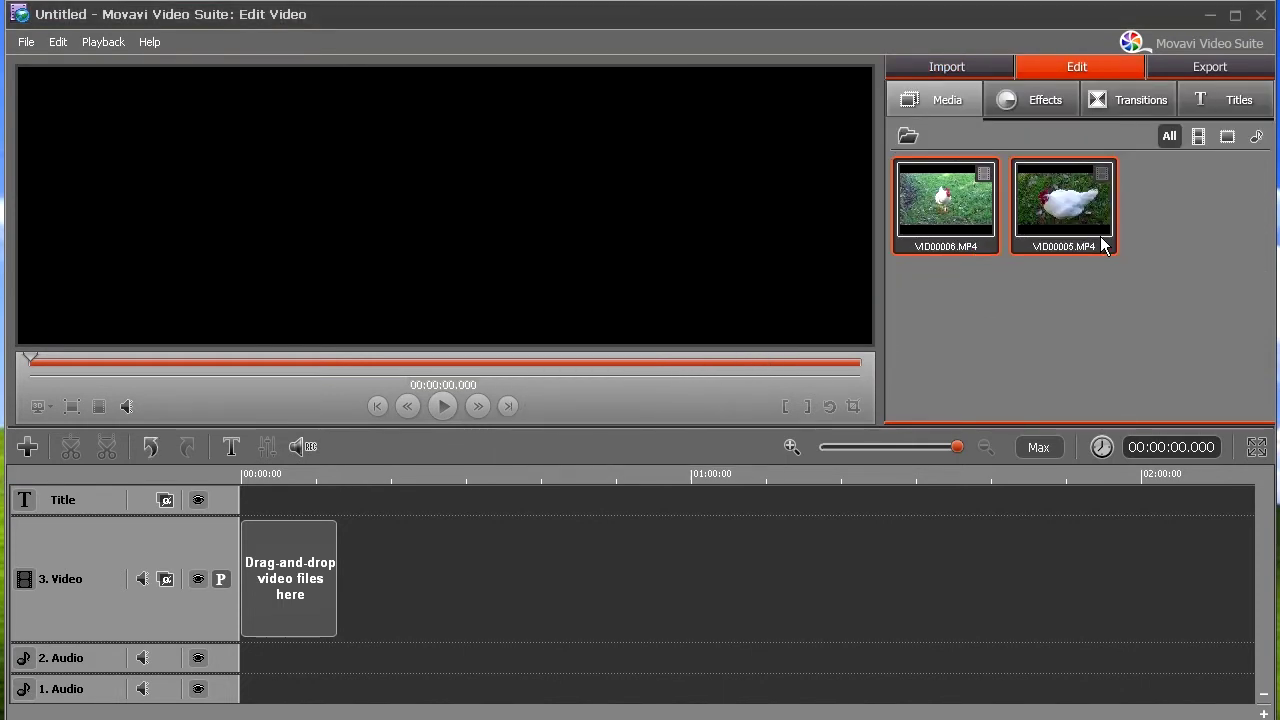
Step: Preview VID00006 and then VID00005 in the player
click(923, 211)
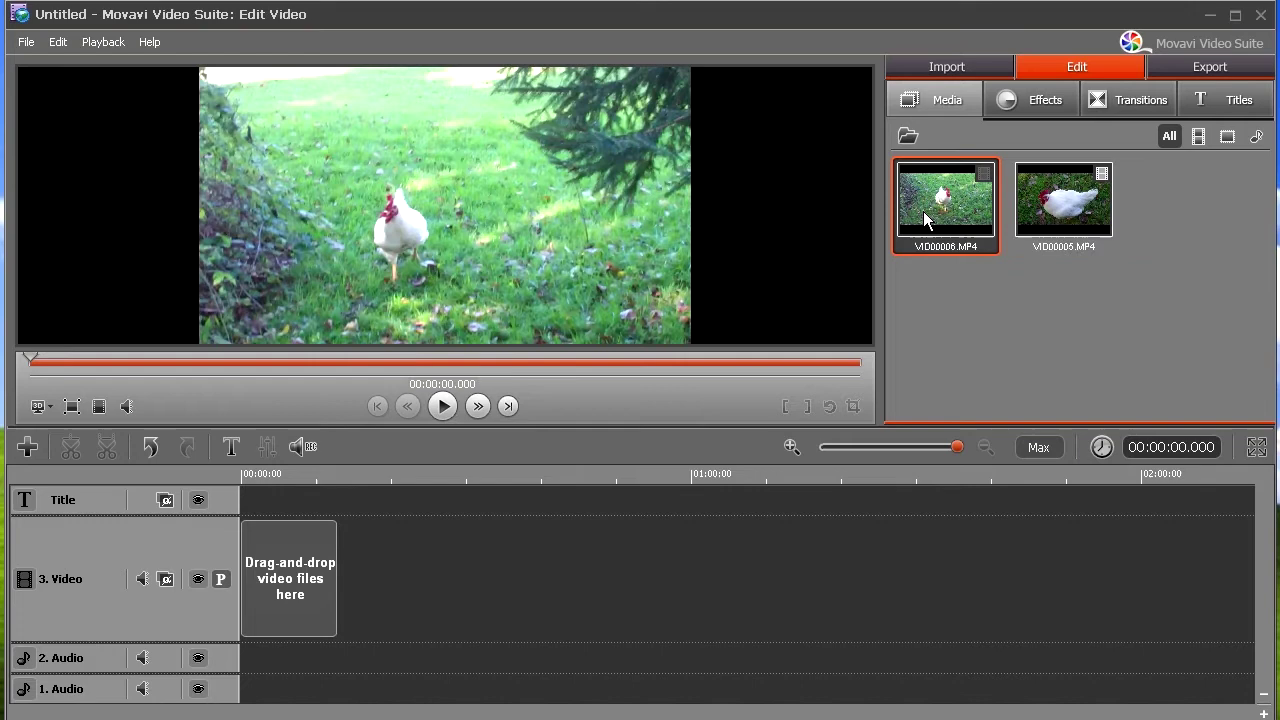
click(443, 406)
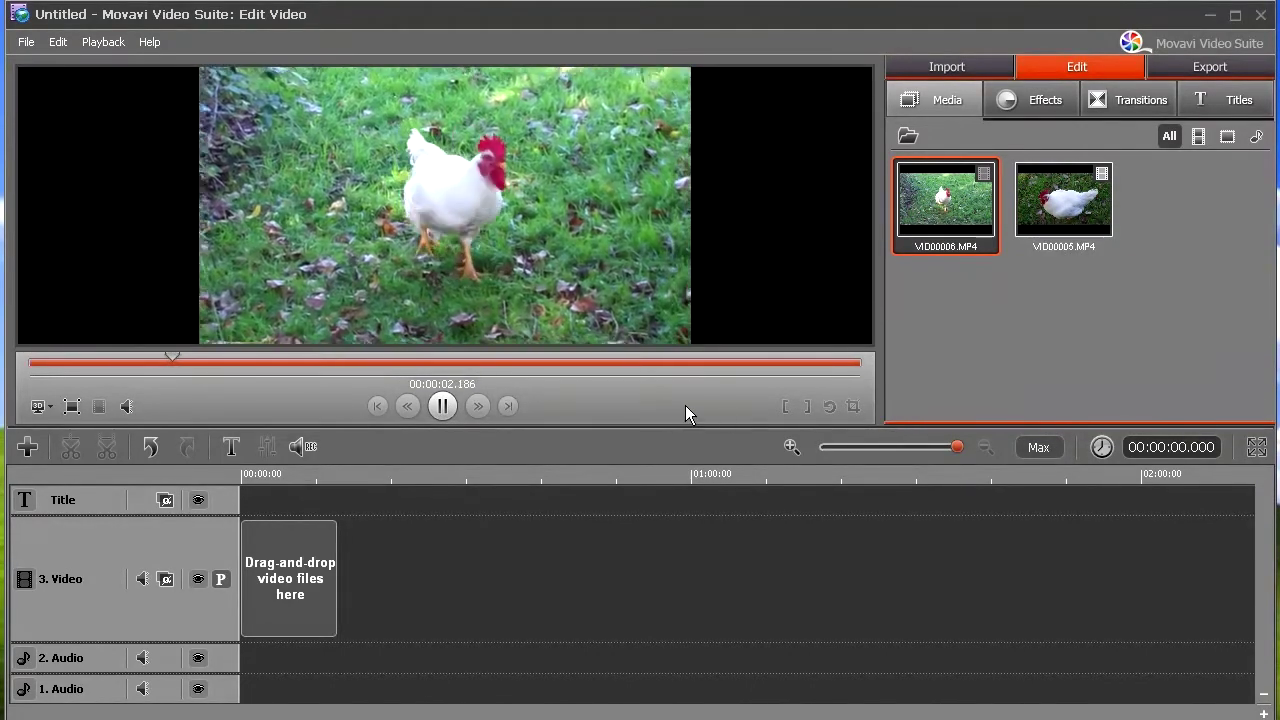
click(443, 406)
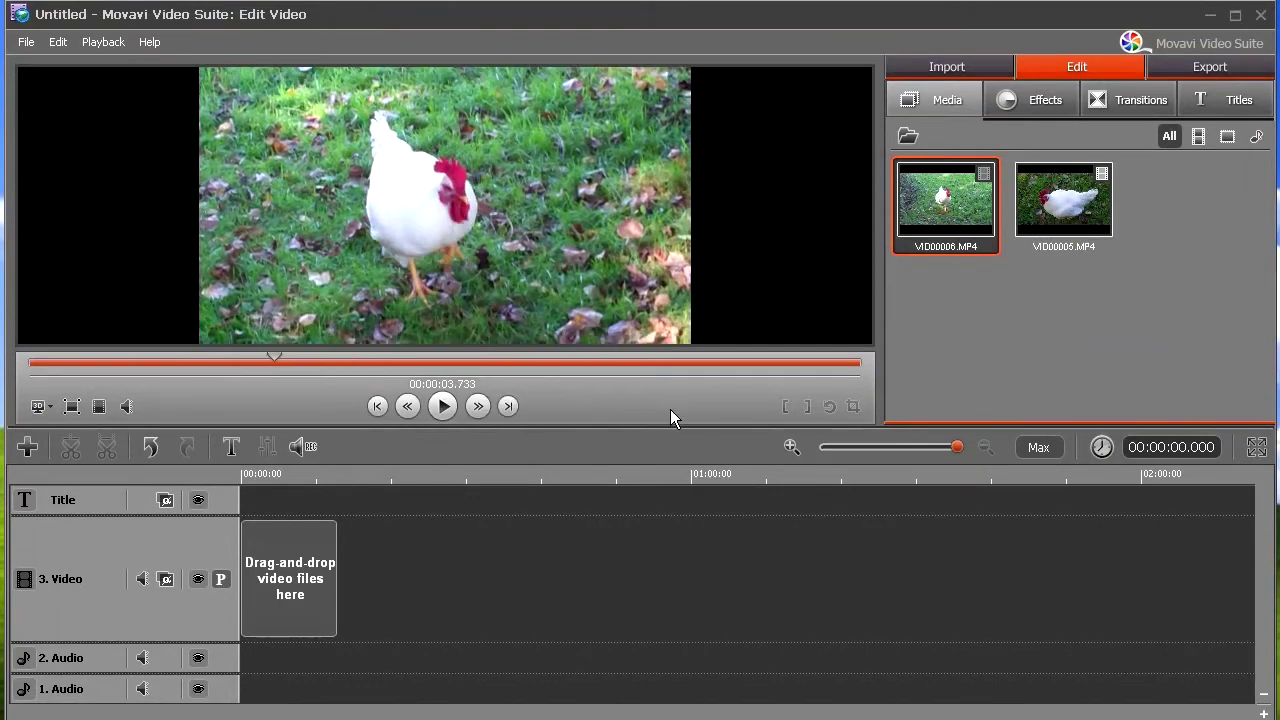
click(1063, 200)
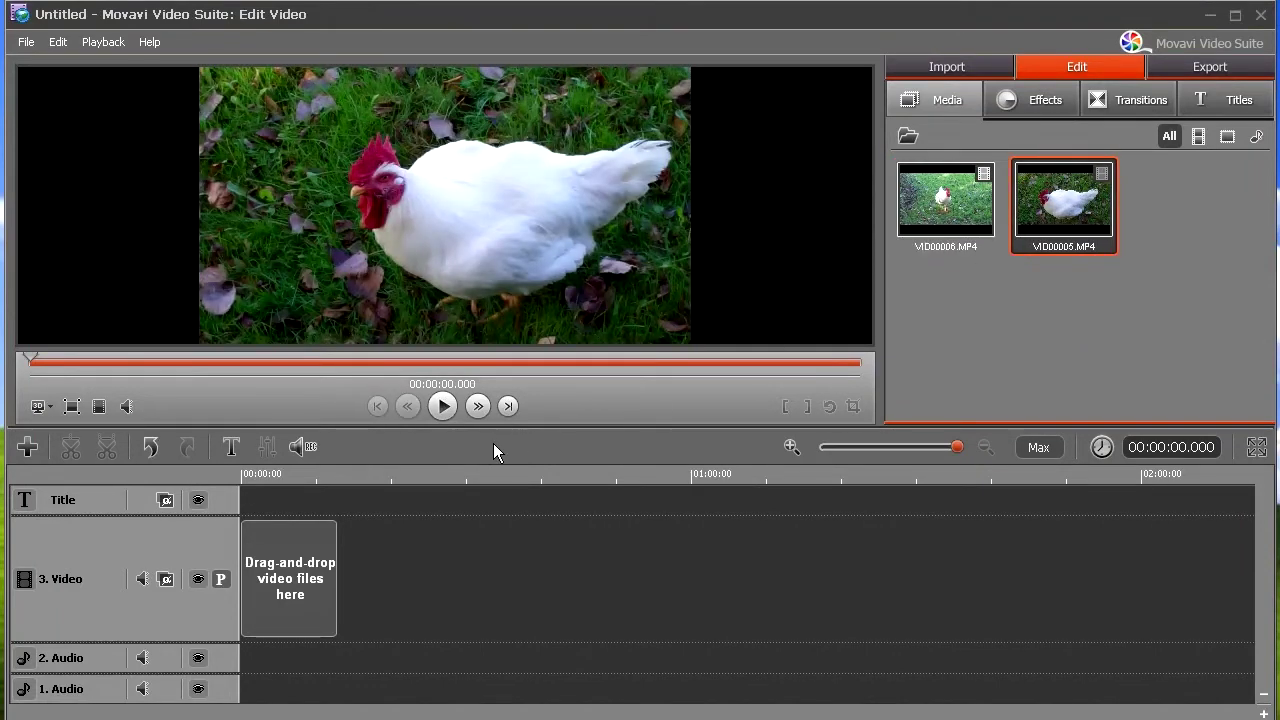
click(446, 418)
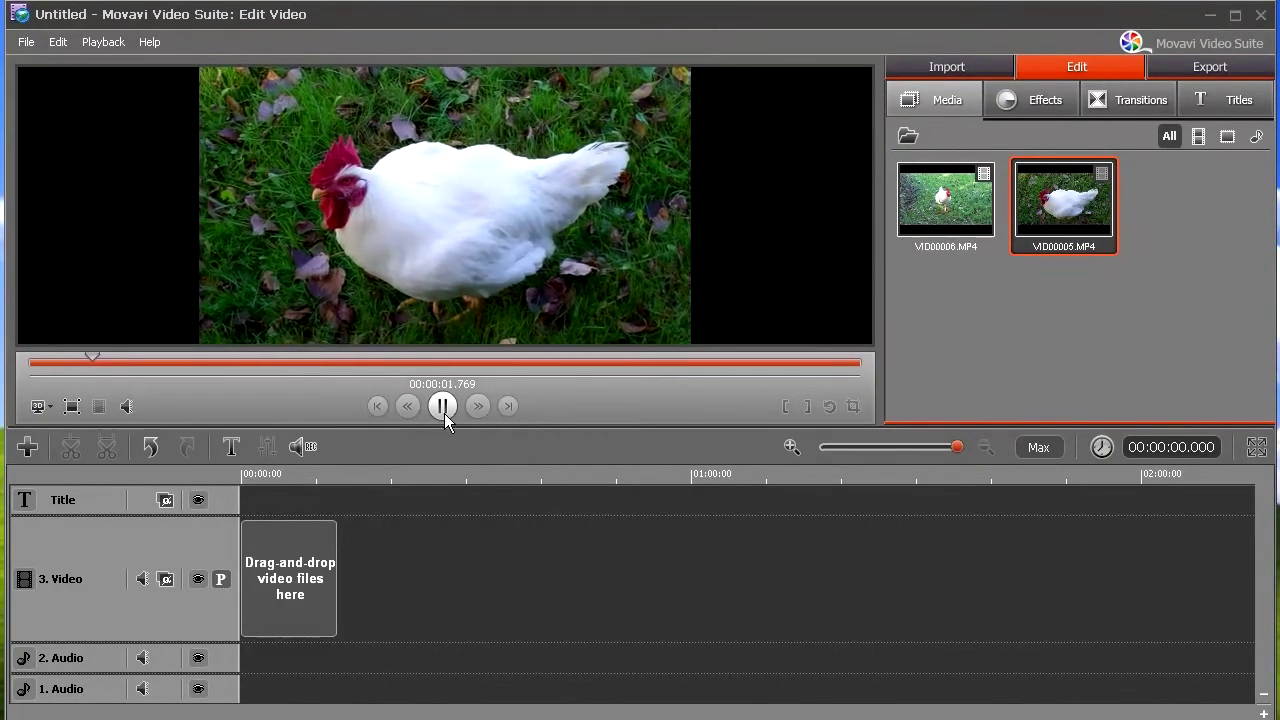
click(444, 413)
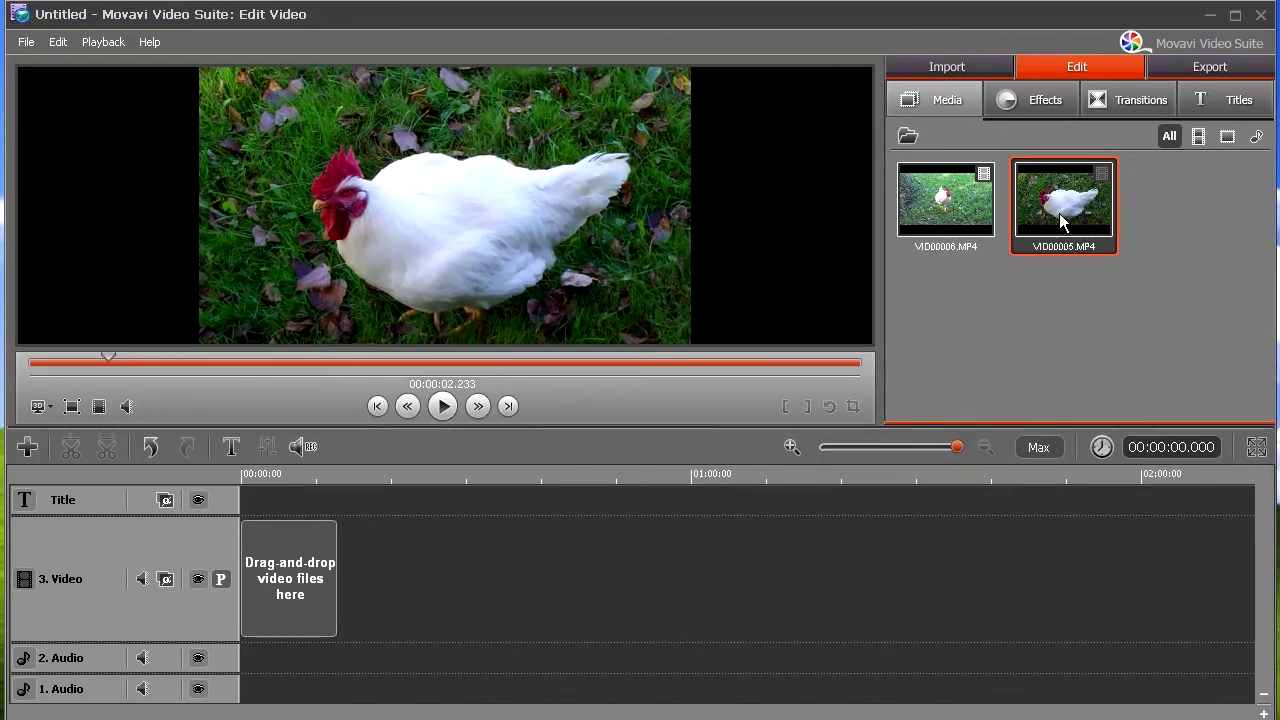
Step: Place VID00005 followed by VID00006 on the video track
drag(1059, 213, 337, 543)
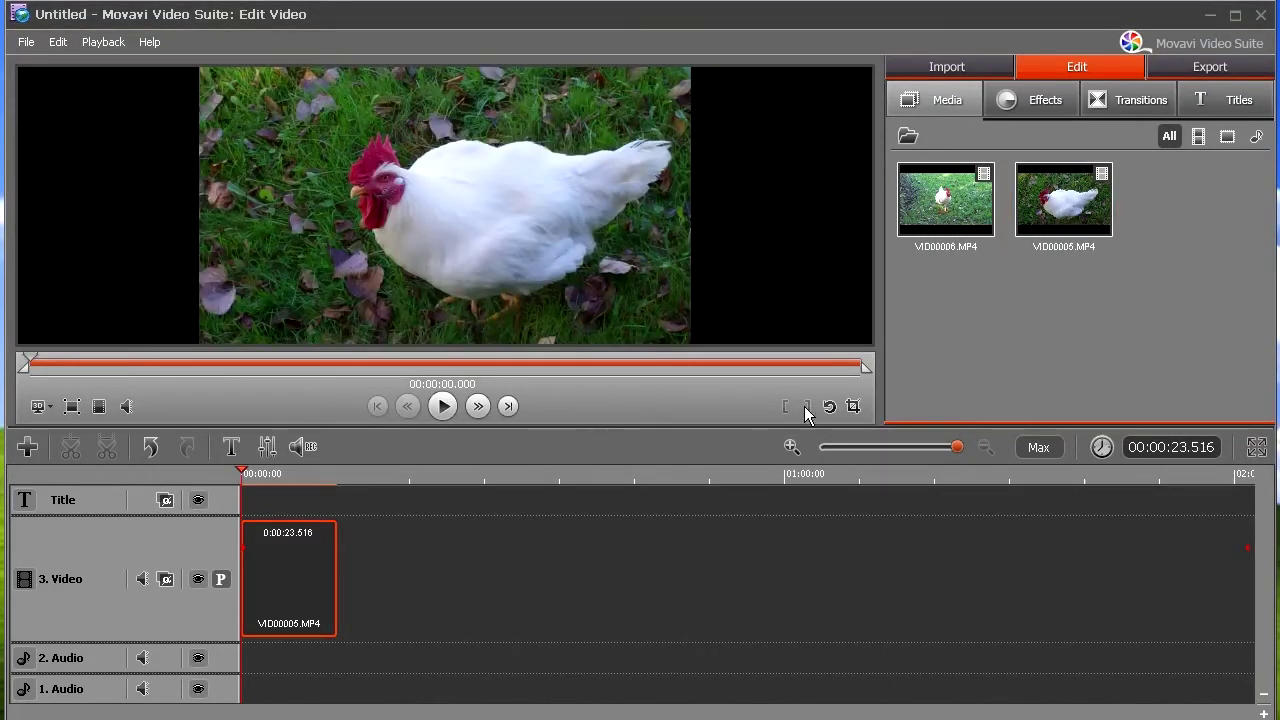
drag(939, 205, 408, 566)
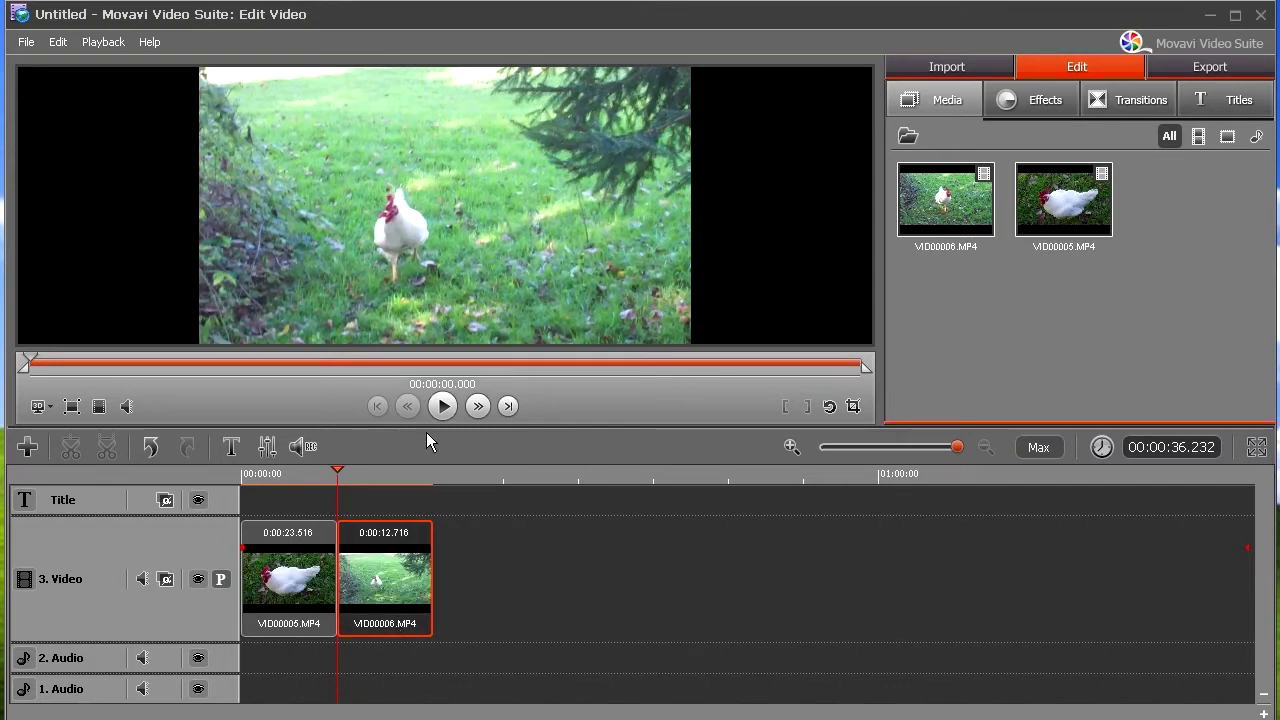
click(302, 586)
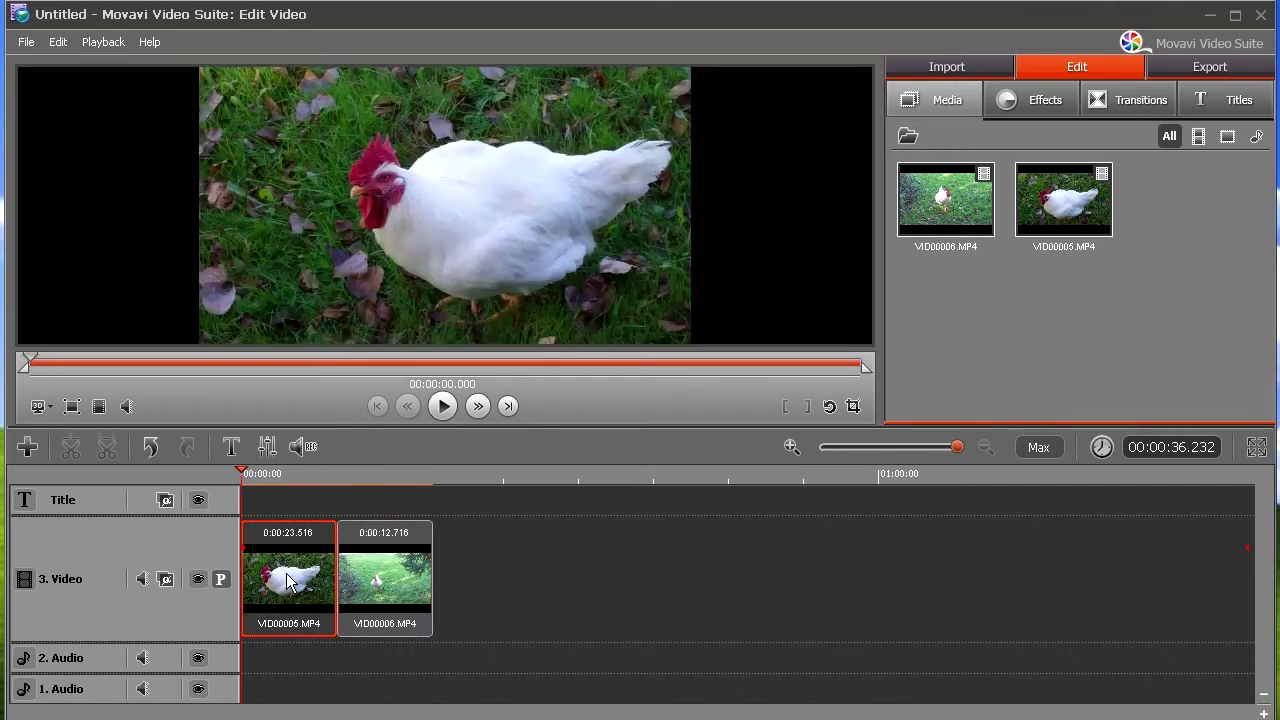
Step: Play the whole 36-second timeline from the start, then stop it
right_click(290, 580)
click(320, 597)
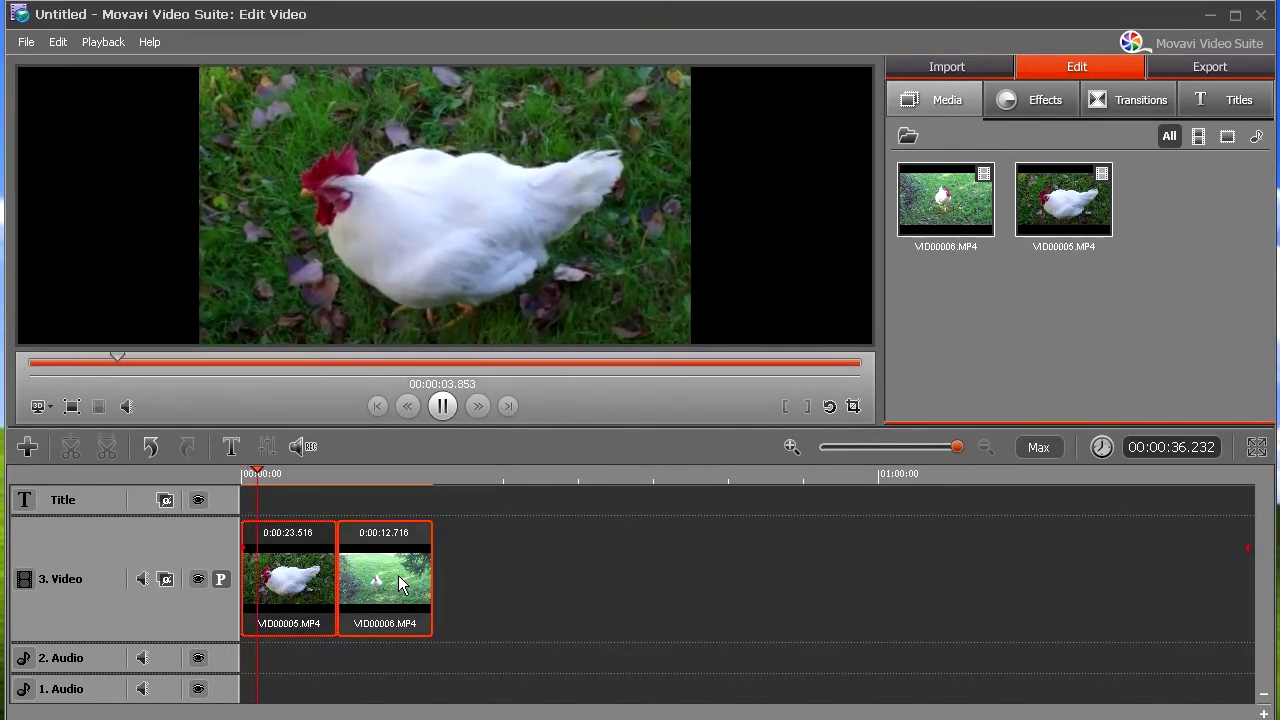
click(443, 406)
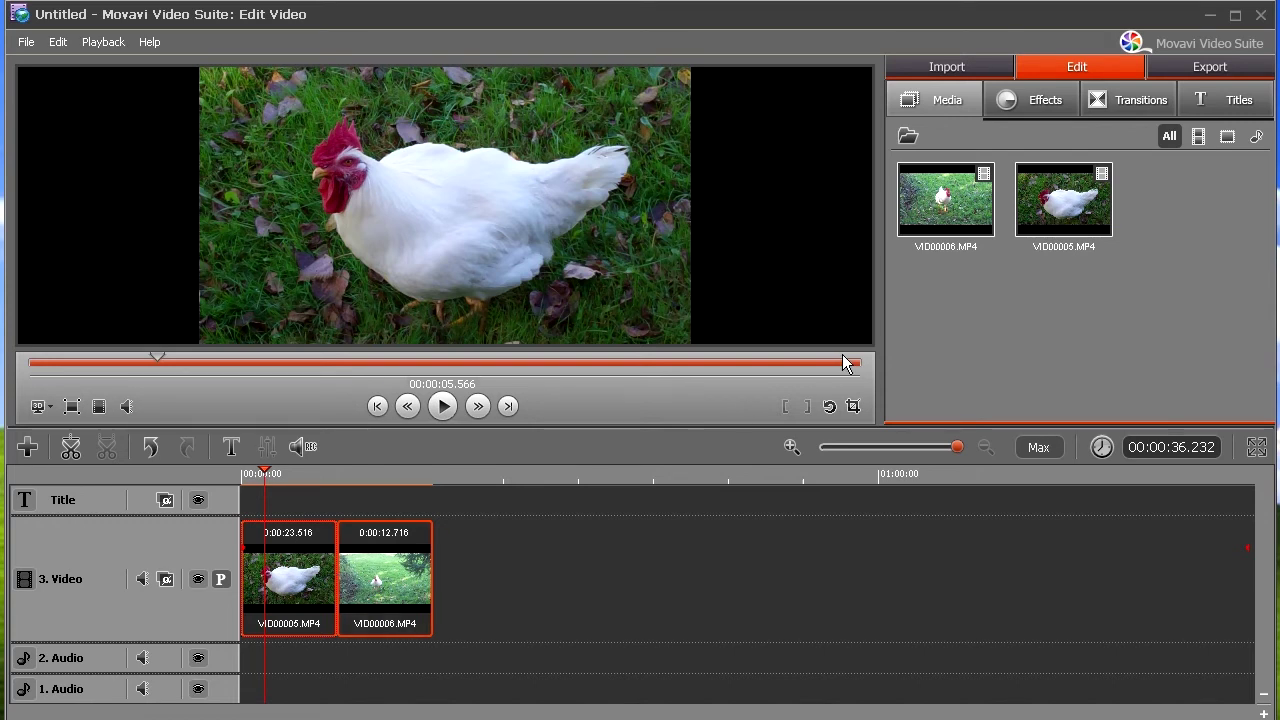
Step: Find Circle In among the transitions and insert it between VID00005 and VID00006
click(1128, 104)
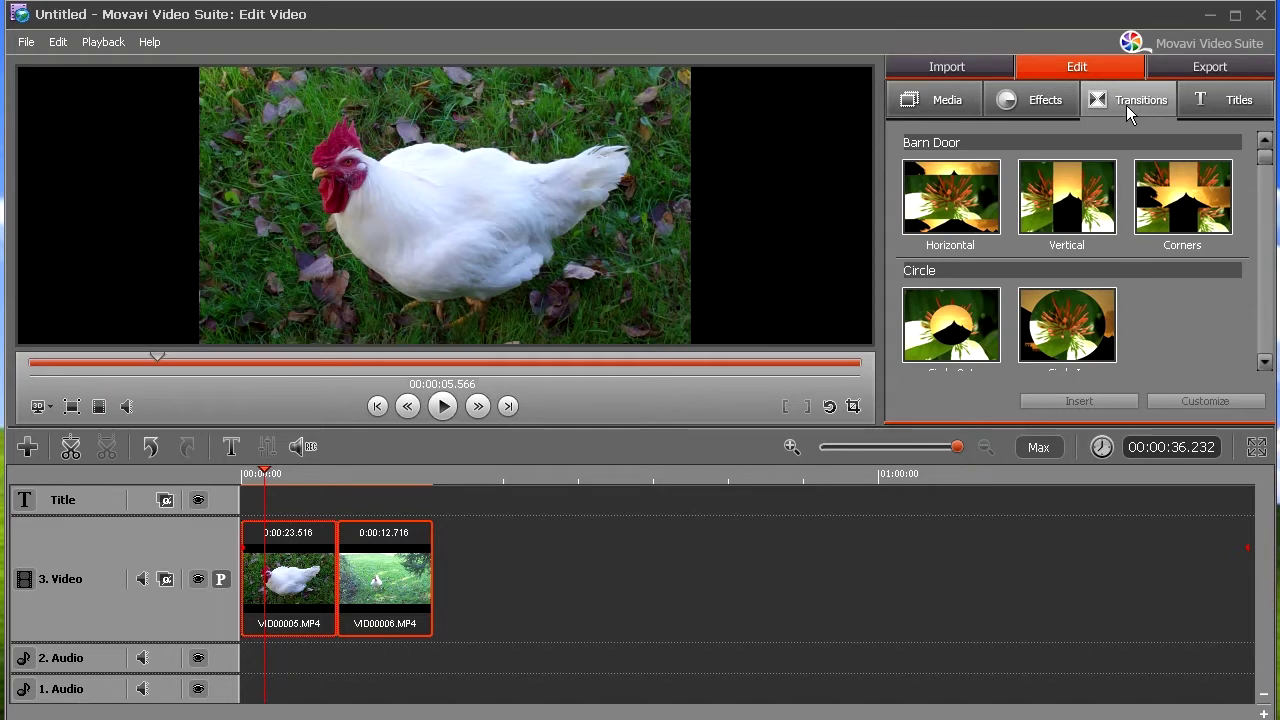
click(1263, 218)
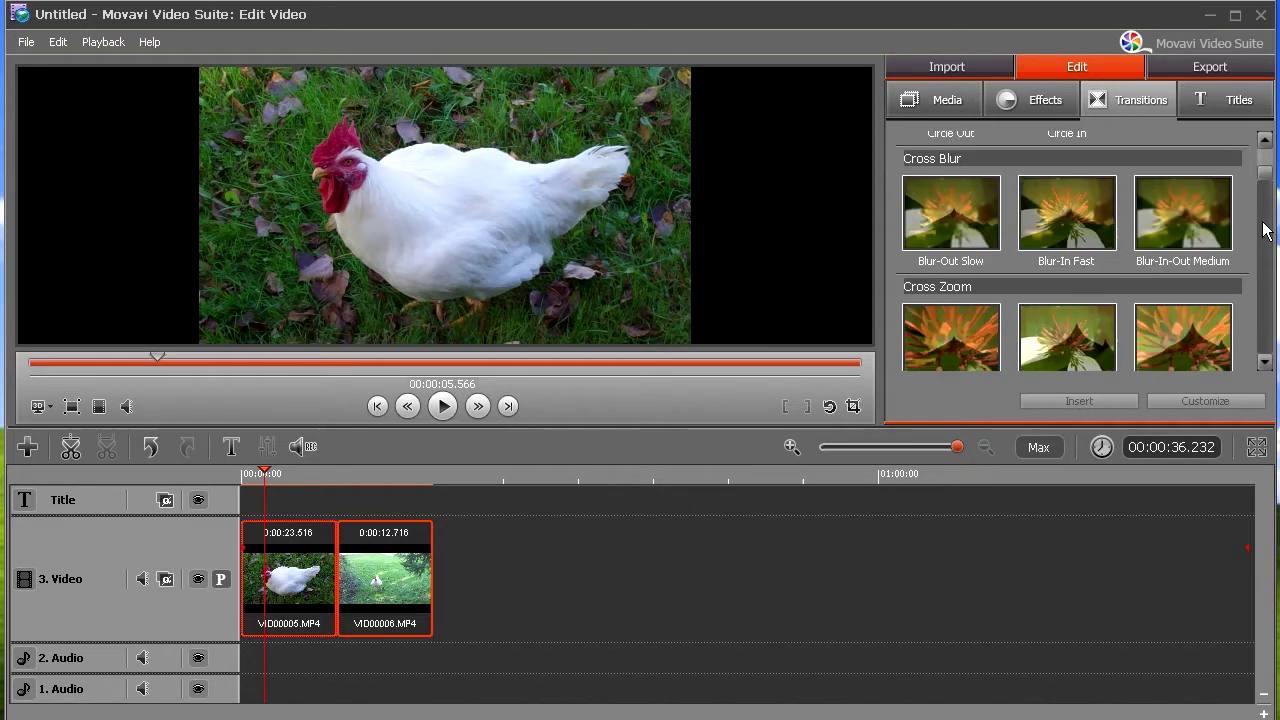
scroll(1265, 183, up, 4)
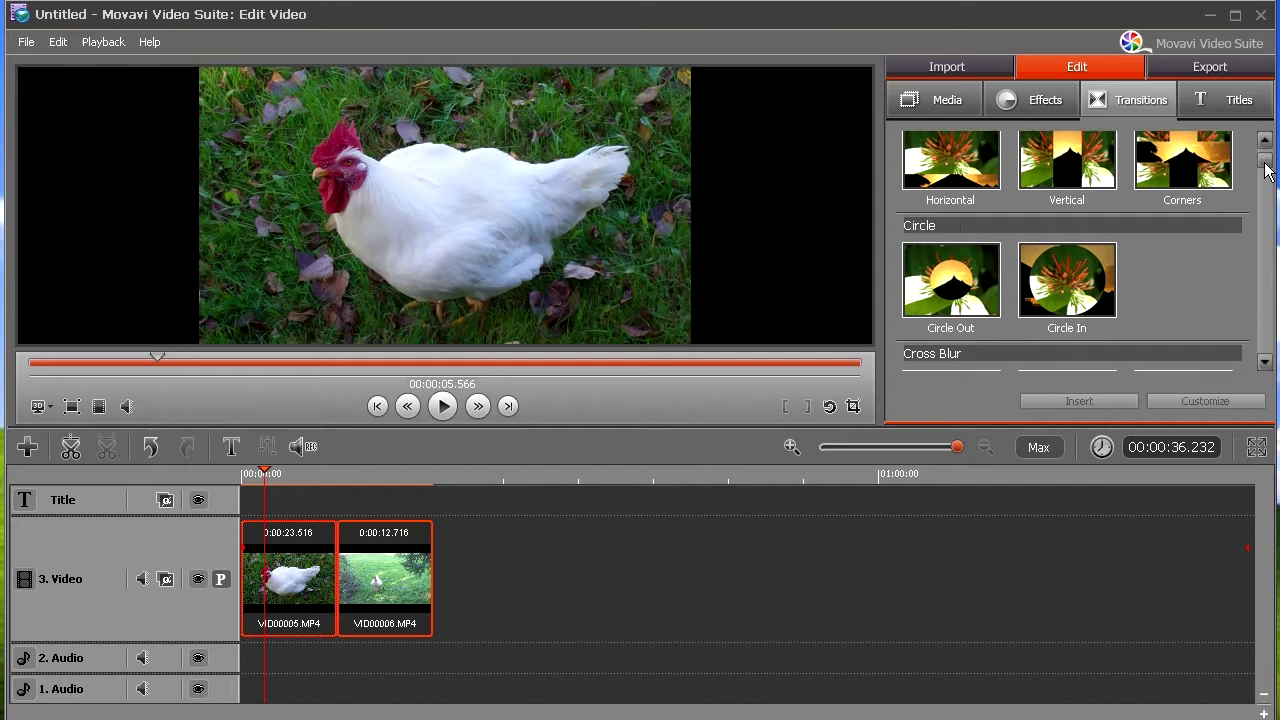
click(1068, 314)
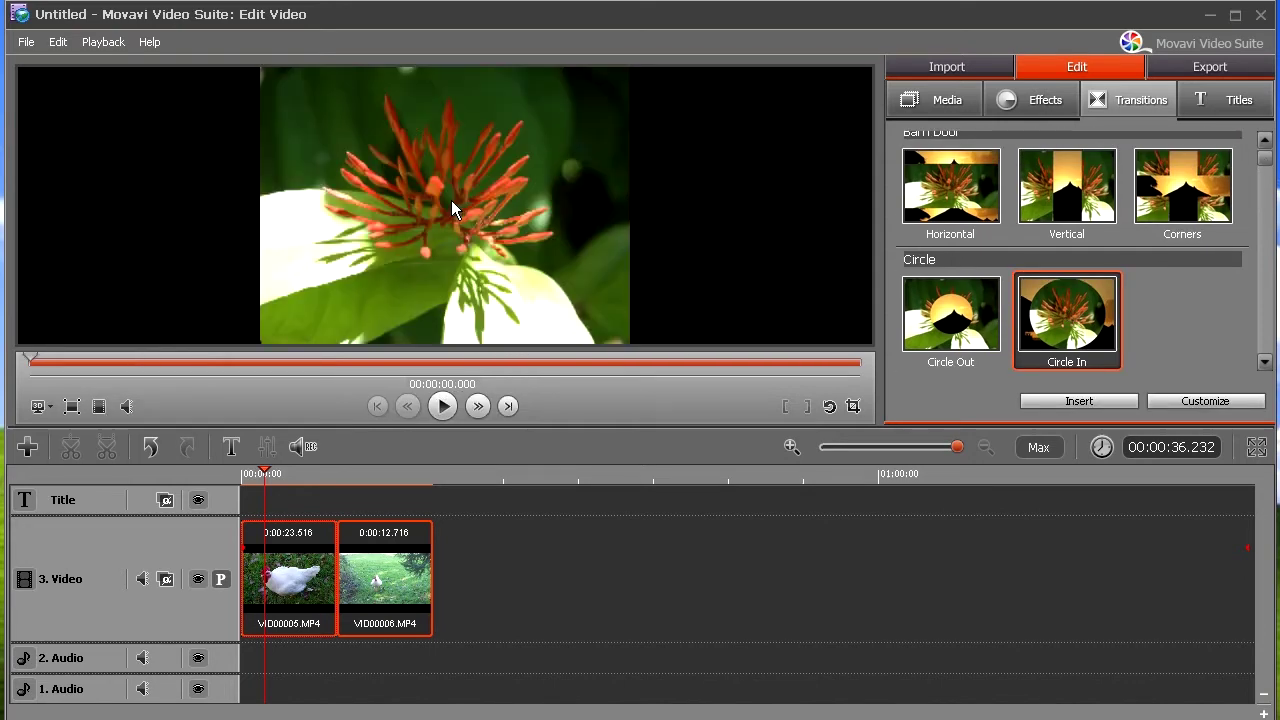
drag(1062, 348, 338, 579)
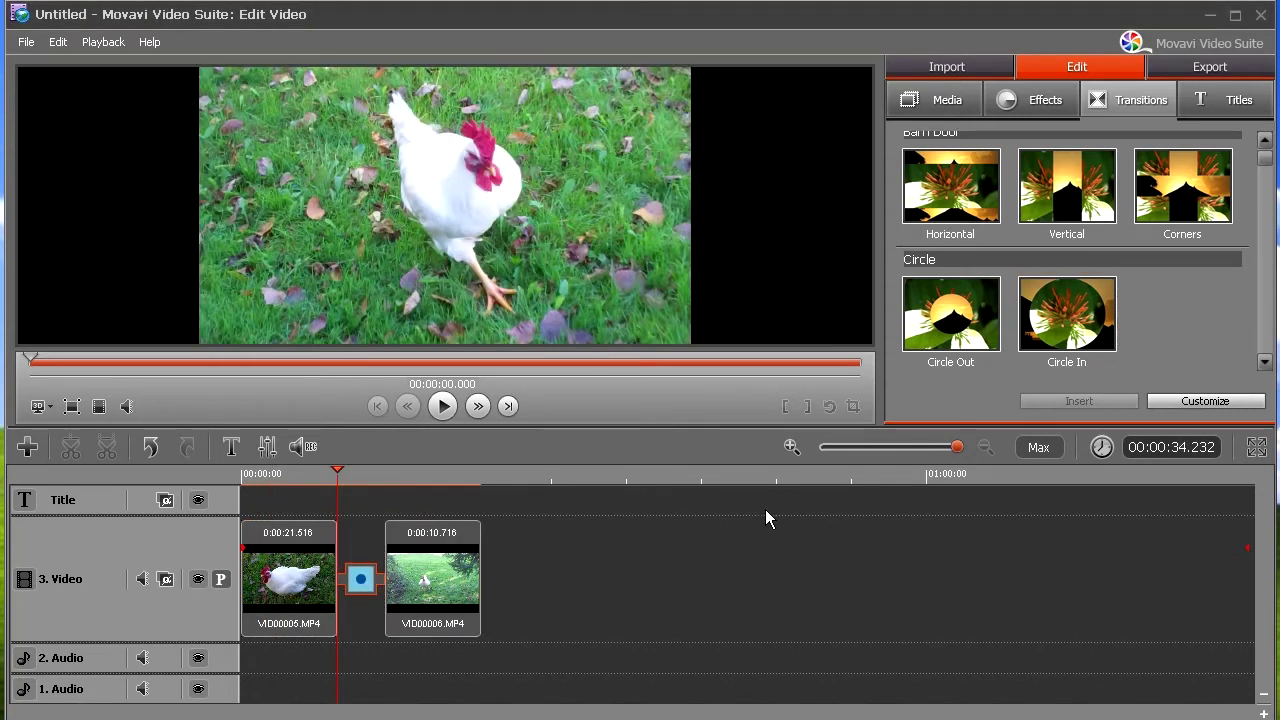
click(272, 572)
right_click(272, 572)
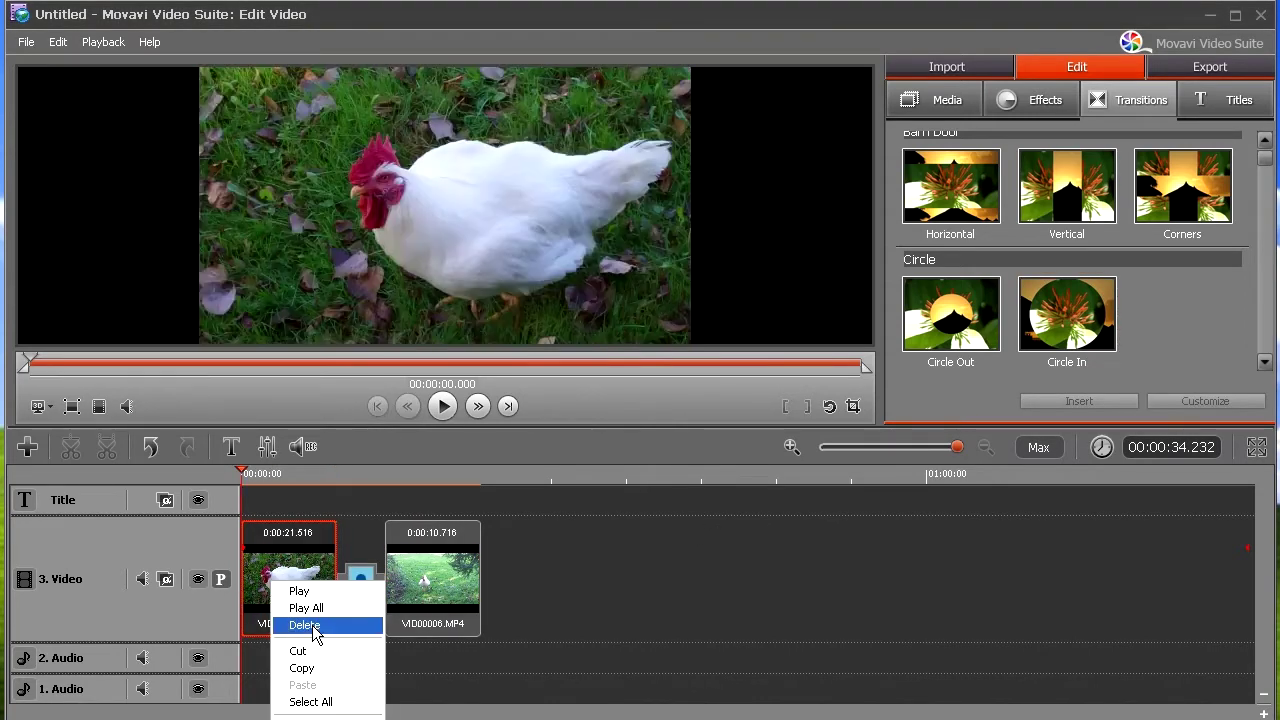
click(320, 606)
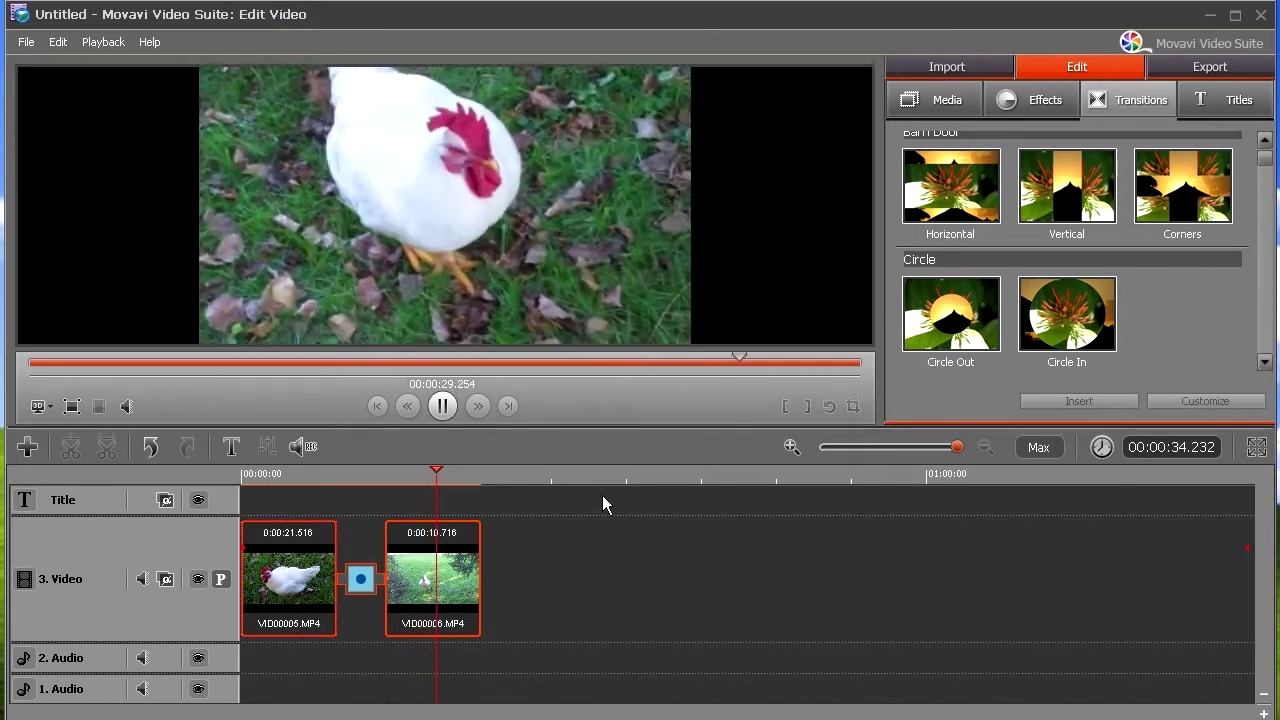
key(space)
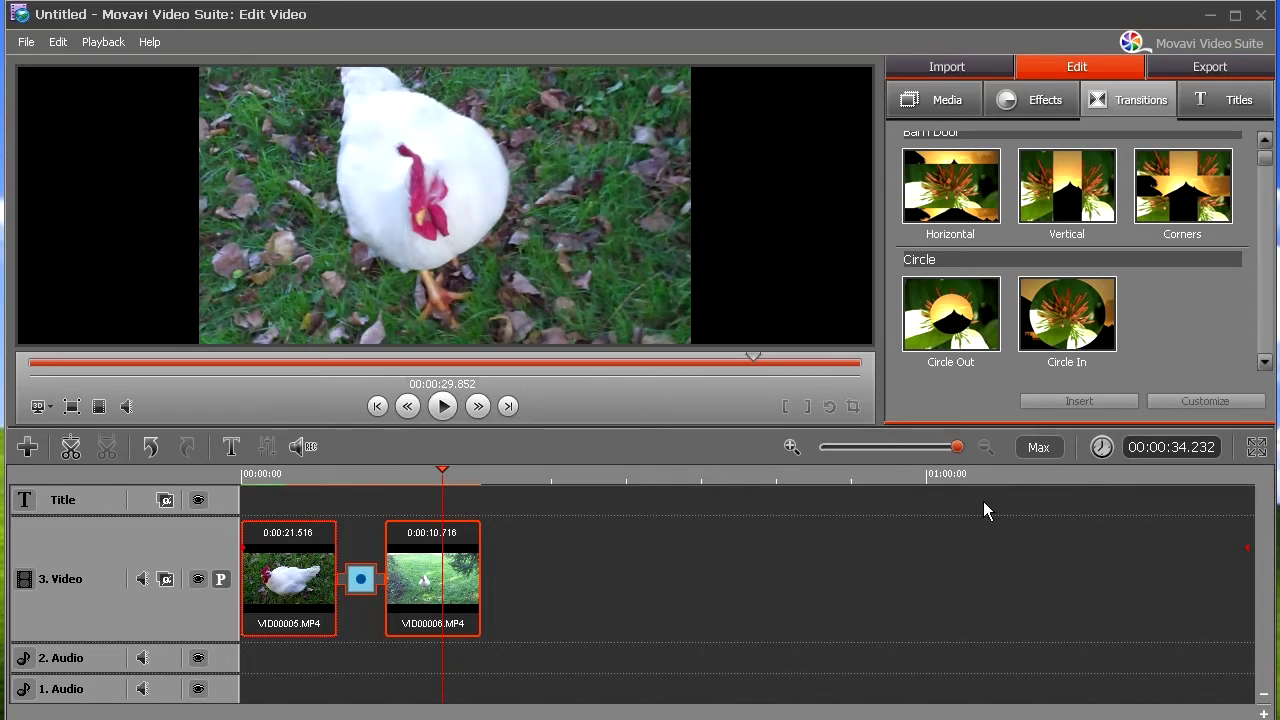
Step: Save the project as Cicken.mep instead of Untitled.mep
click(25, 42)
click(63, 96)
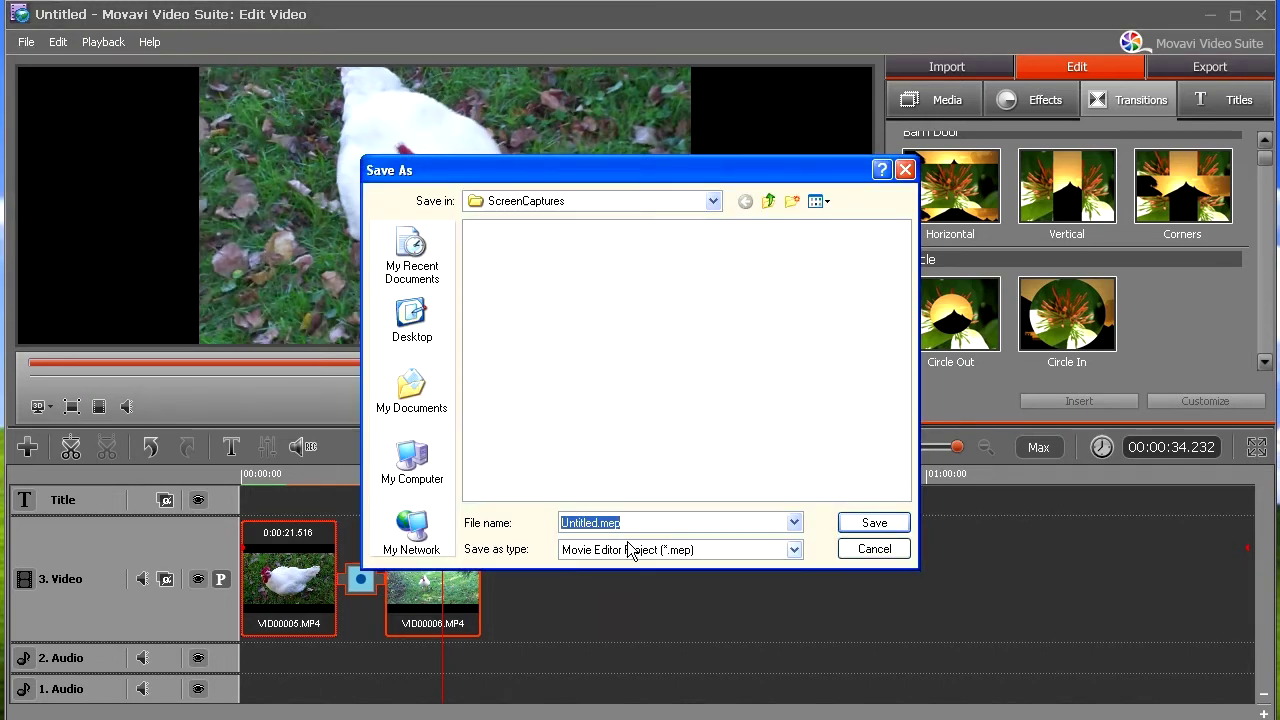
click(693, 525)
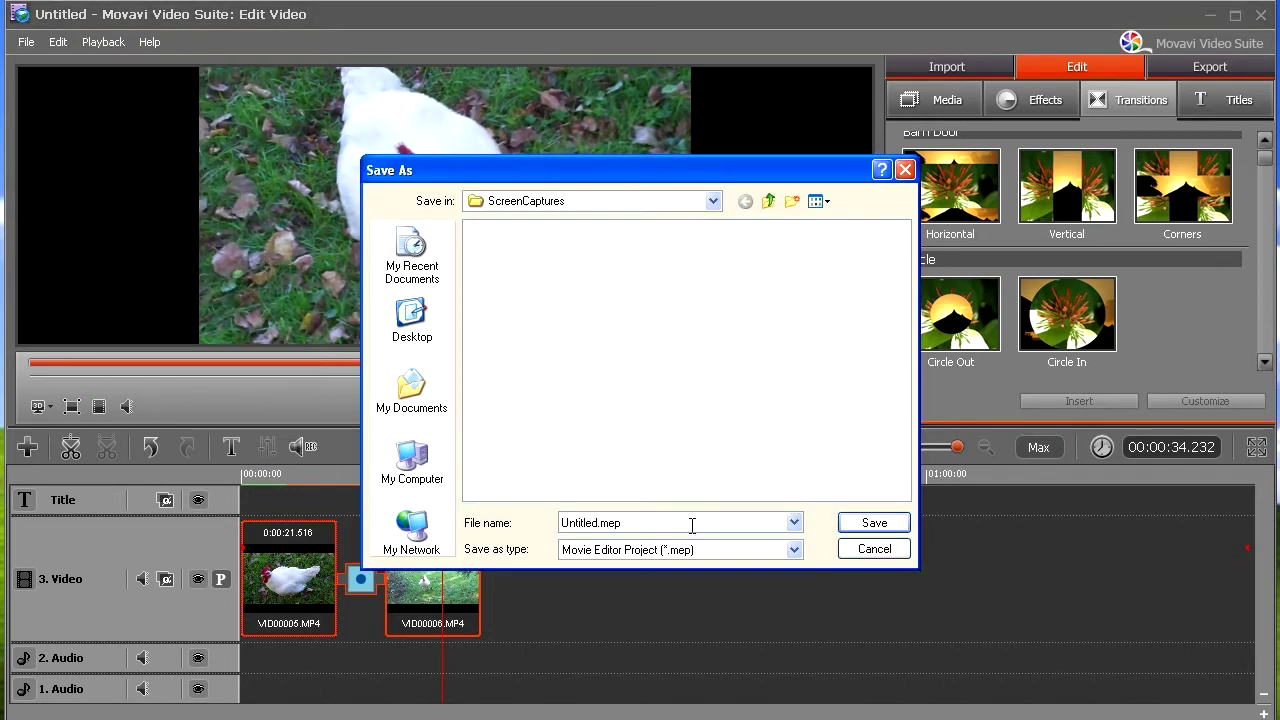
key(Delete)
key(Delete)
text(C)
key(Return)
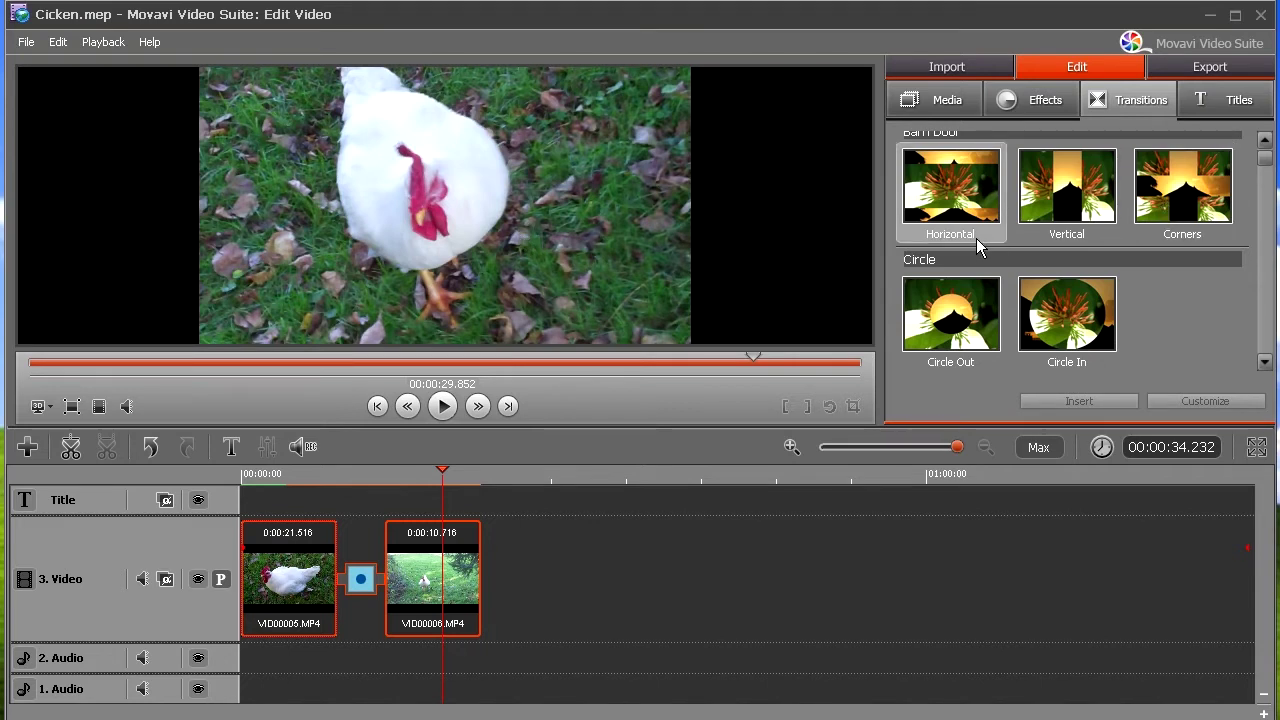
Step: Choose mobile-device export with Apple's iPod Touch (480x320) MP4 preset and confirm
click(1205, 67)
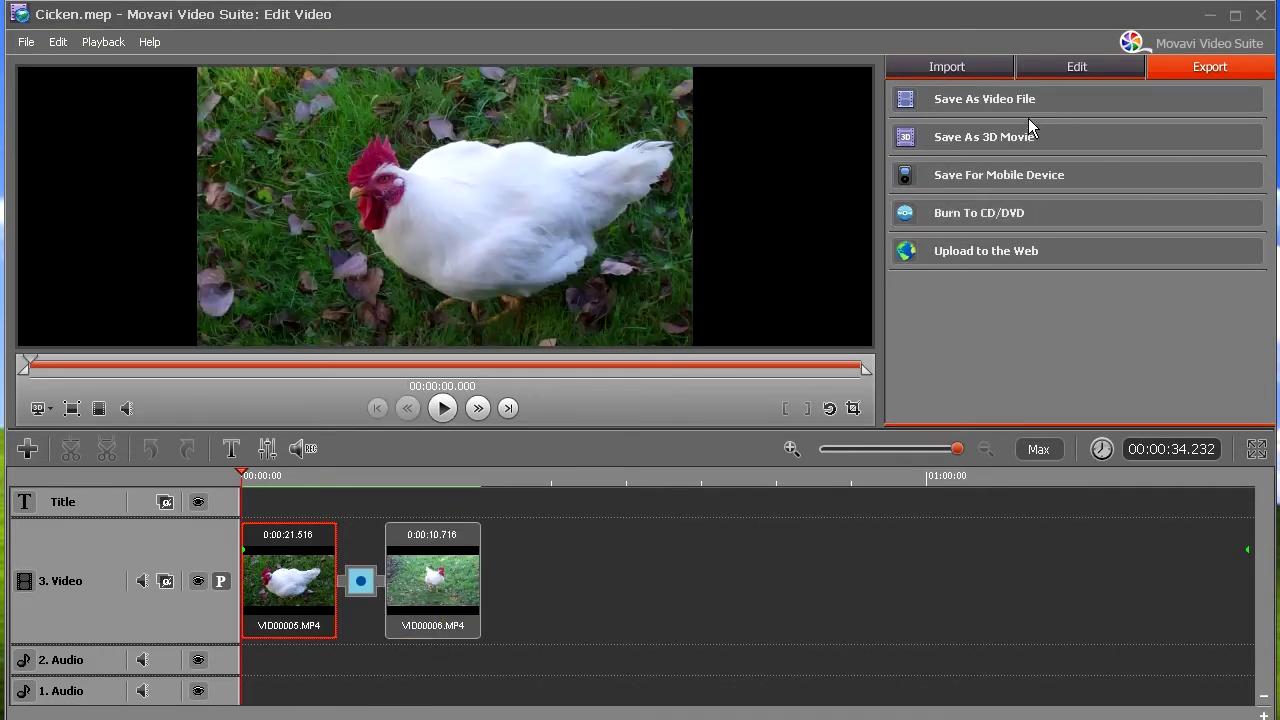
click(1004, 175)
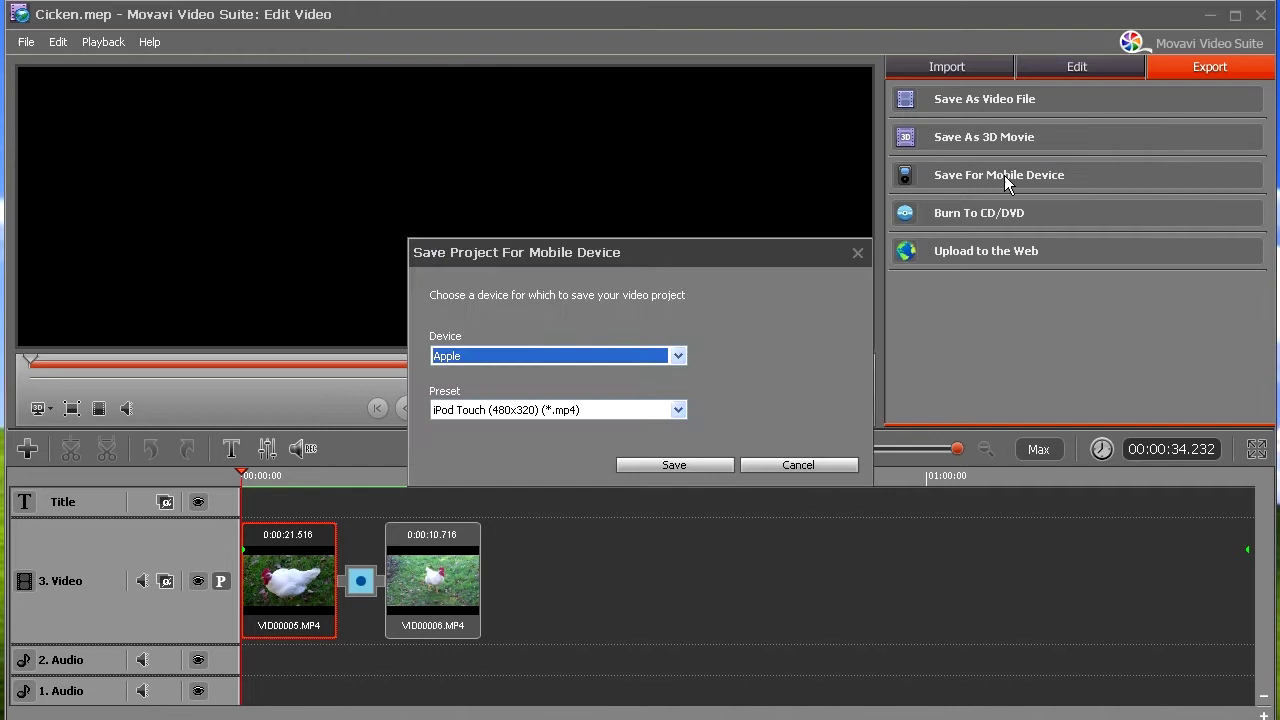
click(677, 357)
click(677, 358)
click(676, 409)
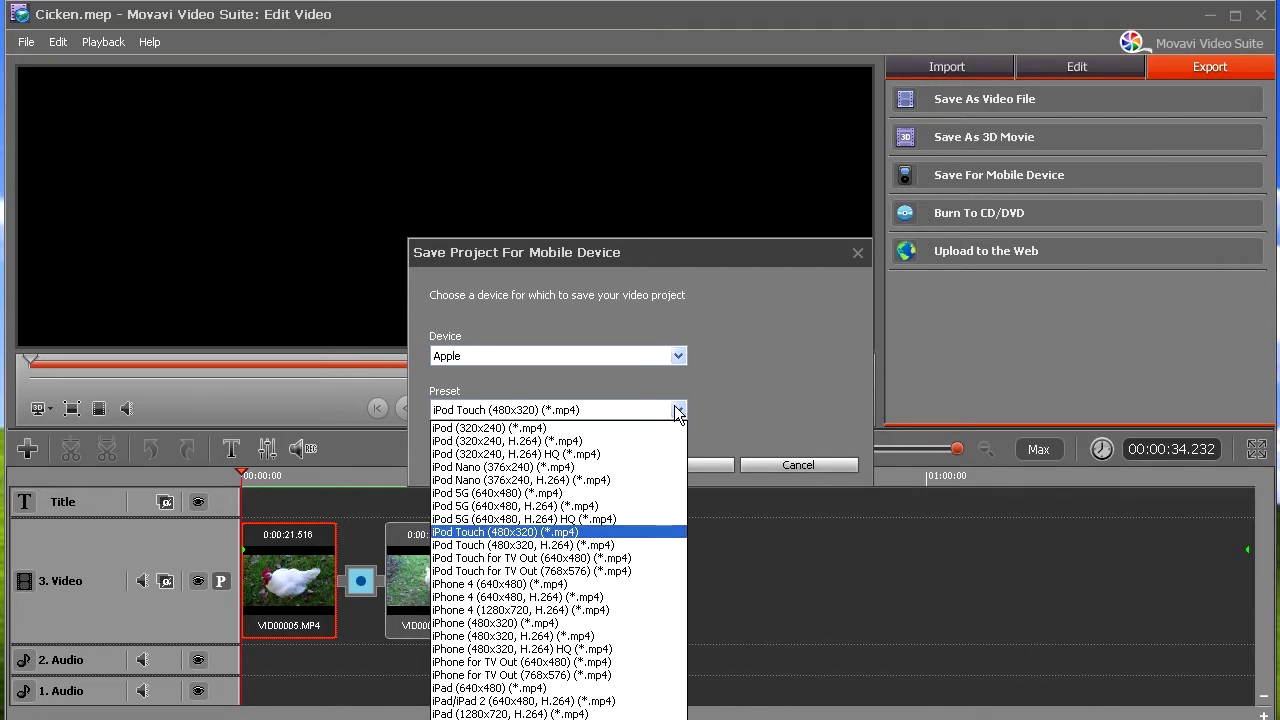
click(676, 410)
click(674, 464)
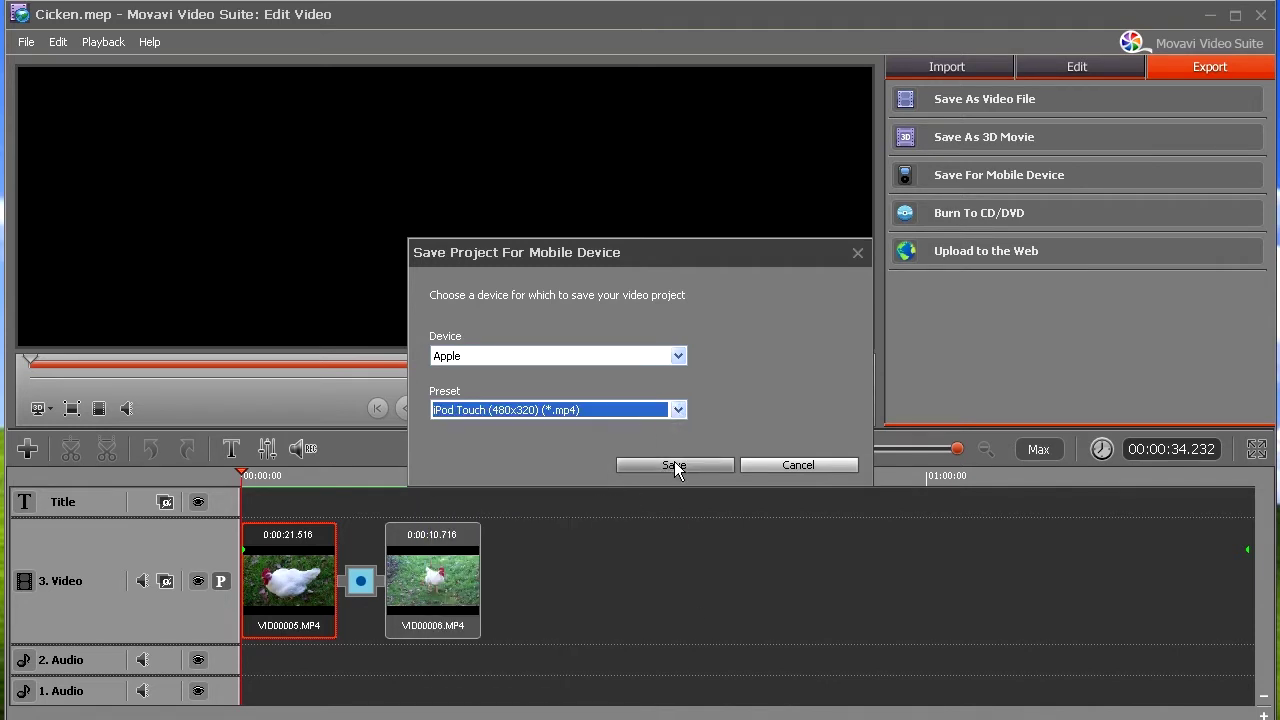
Step: Export the video as chicken4ipod.mp4 and open the iPod folder containing it
text(c)
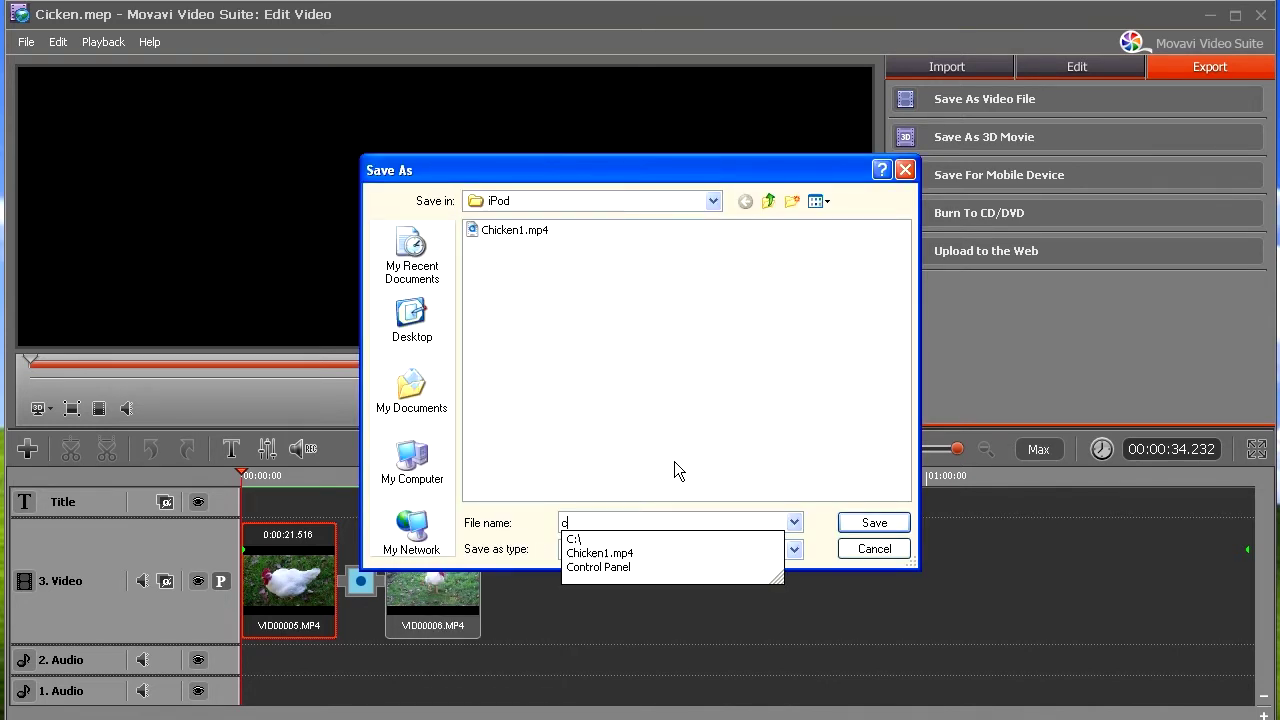
text(hic)
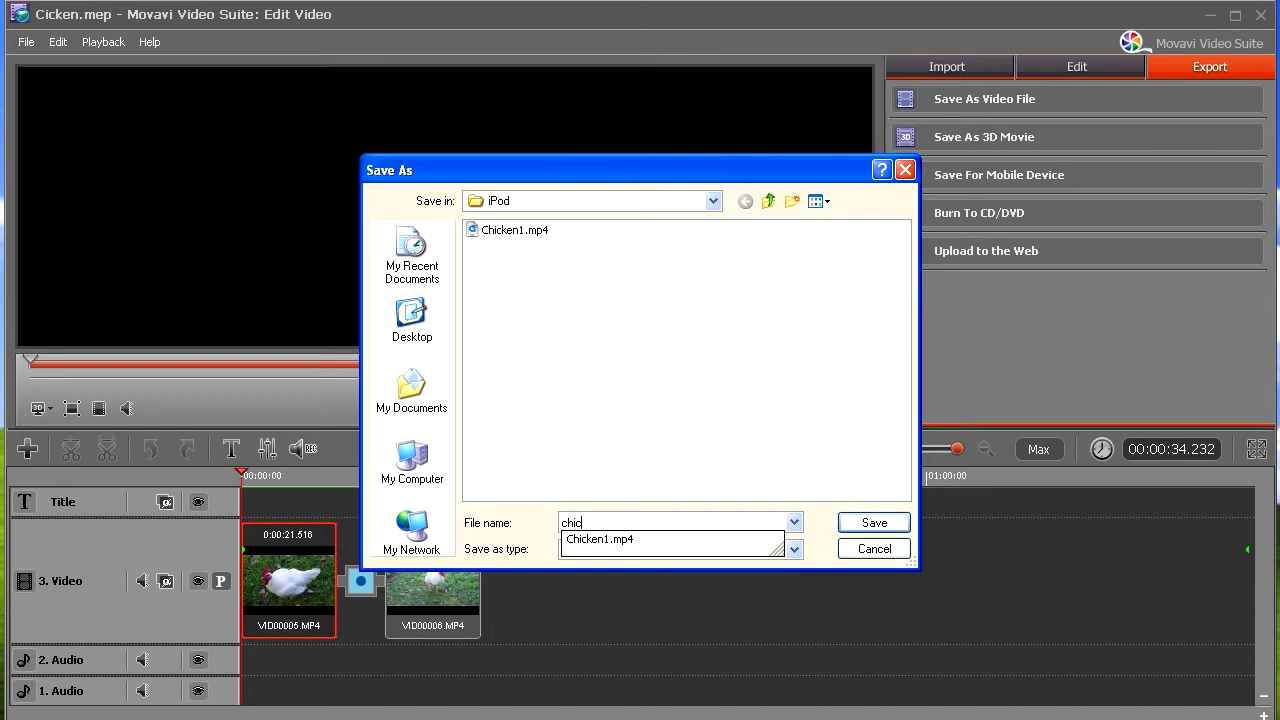
text(ken4)
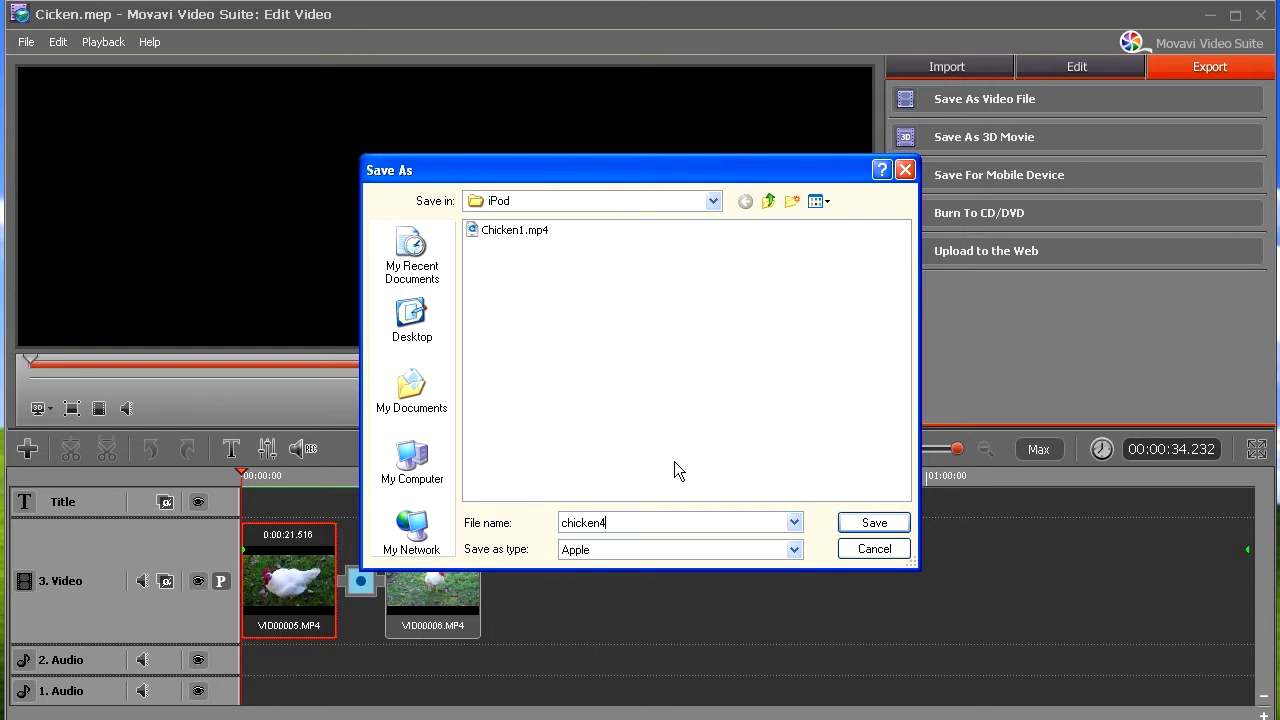
text(ipod)
click(853, 522)
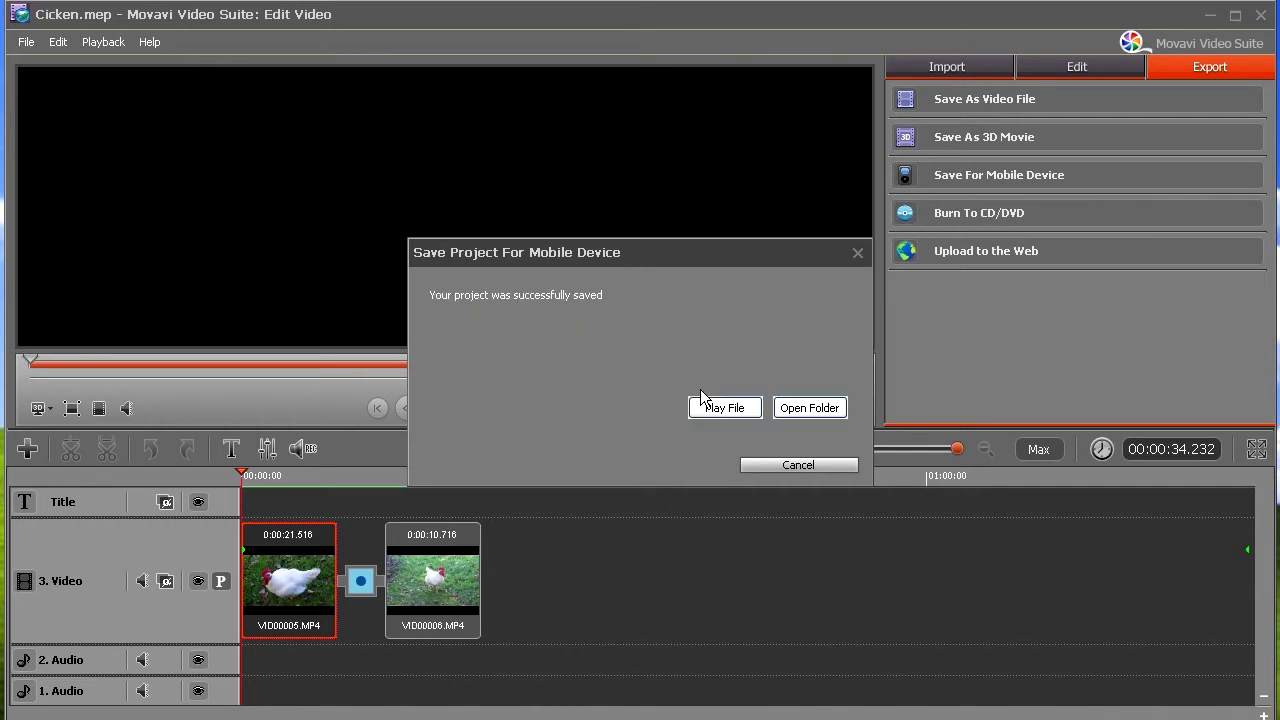
click(810, 408)
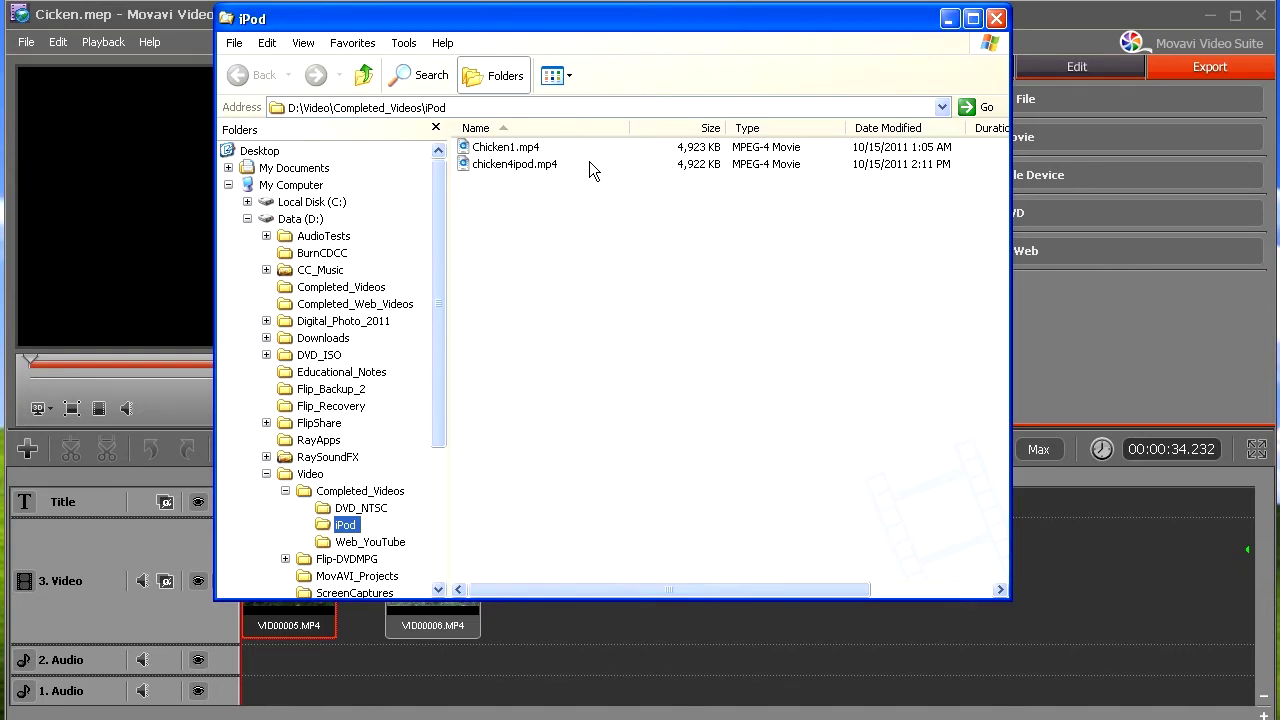
click(498, 147)
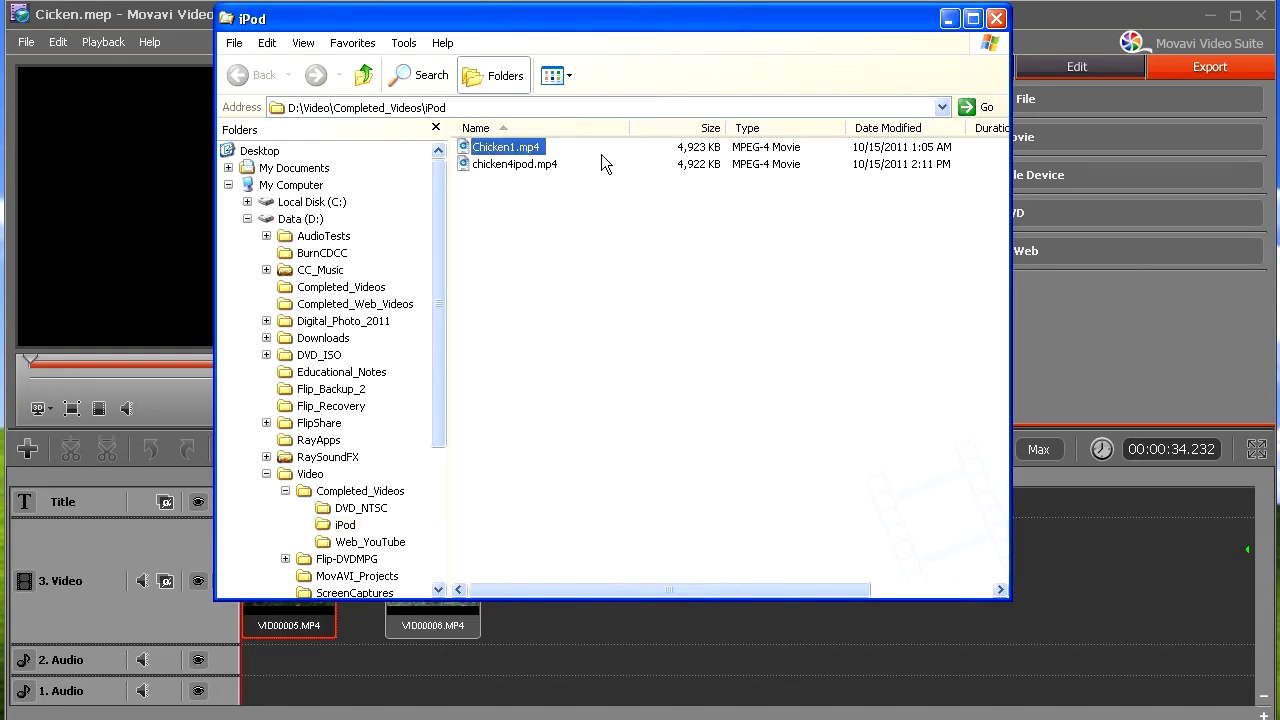
Step: Play chicken4ipod.mp4 in QuickTime Player, pause it, and close the player
click(531, 165)
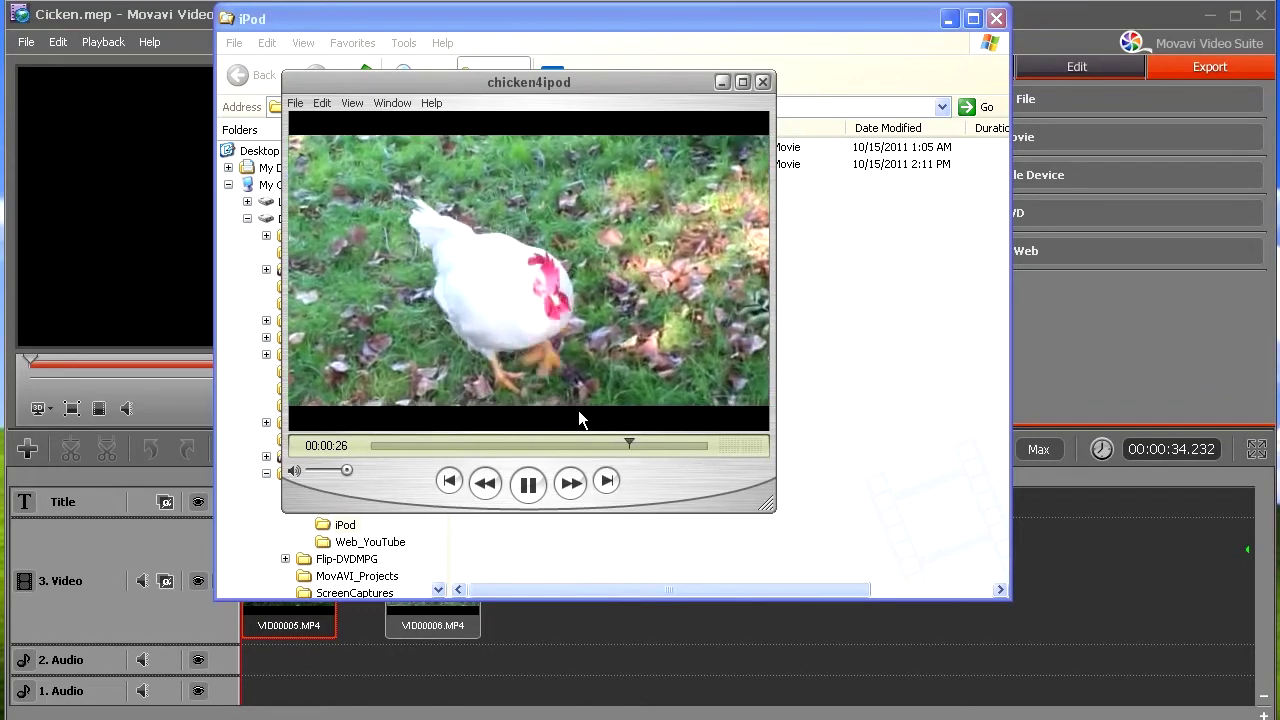
click(530, 484)
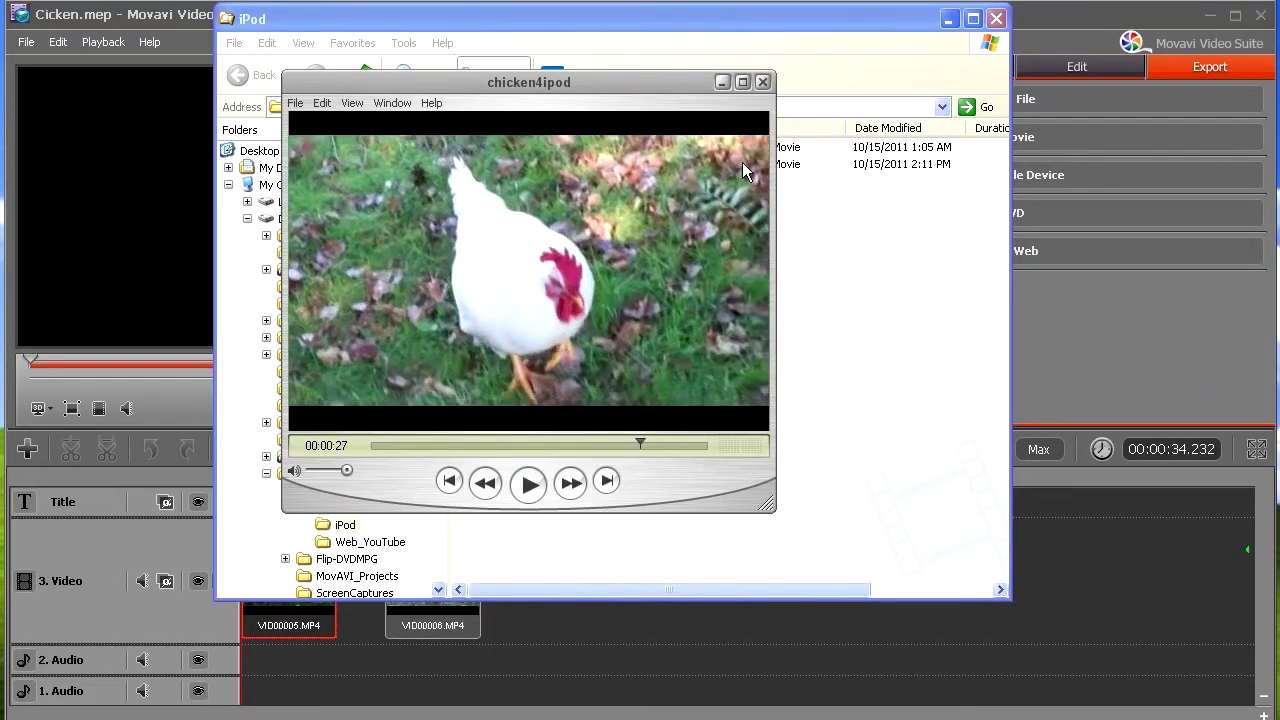
click(763, 82)
Step: Minimize the iPod folder, dismiss the export confirmation, and browse the Help menu
click(949, 19)
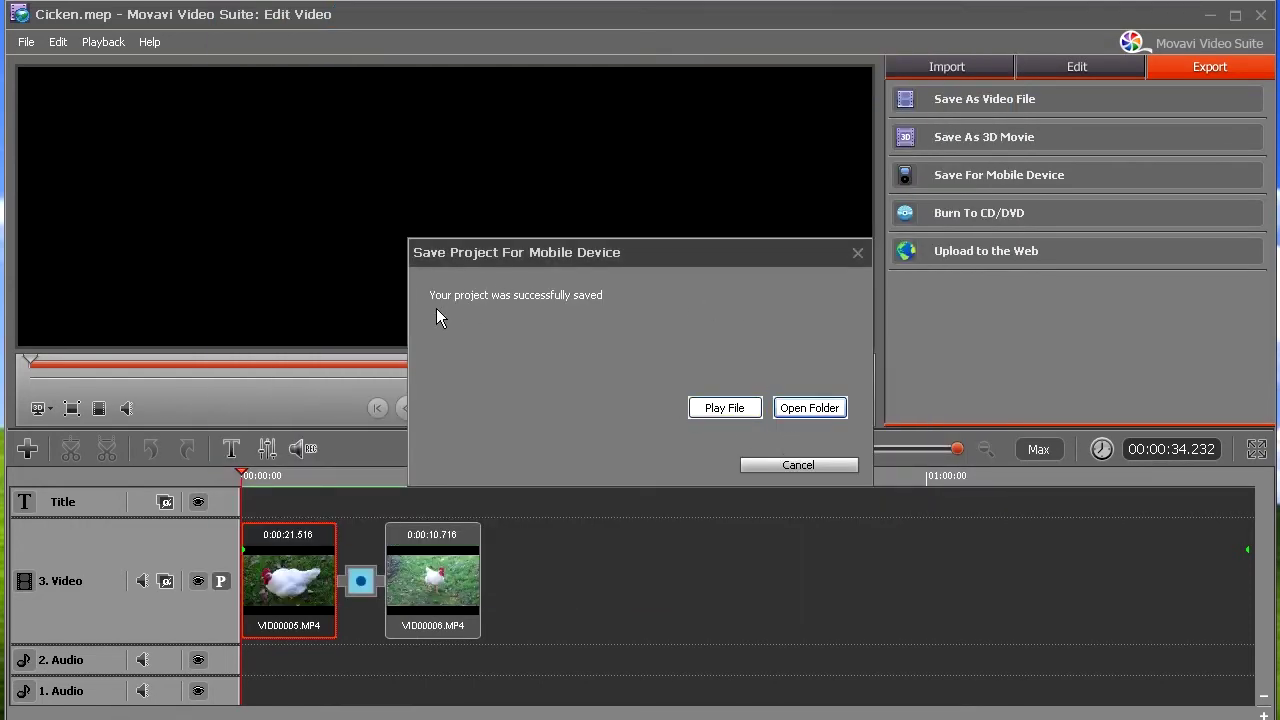
click(810, 466)
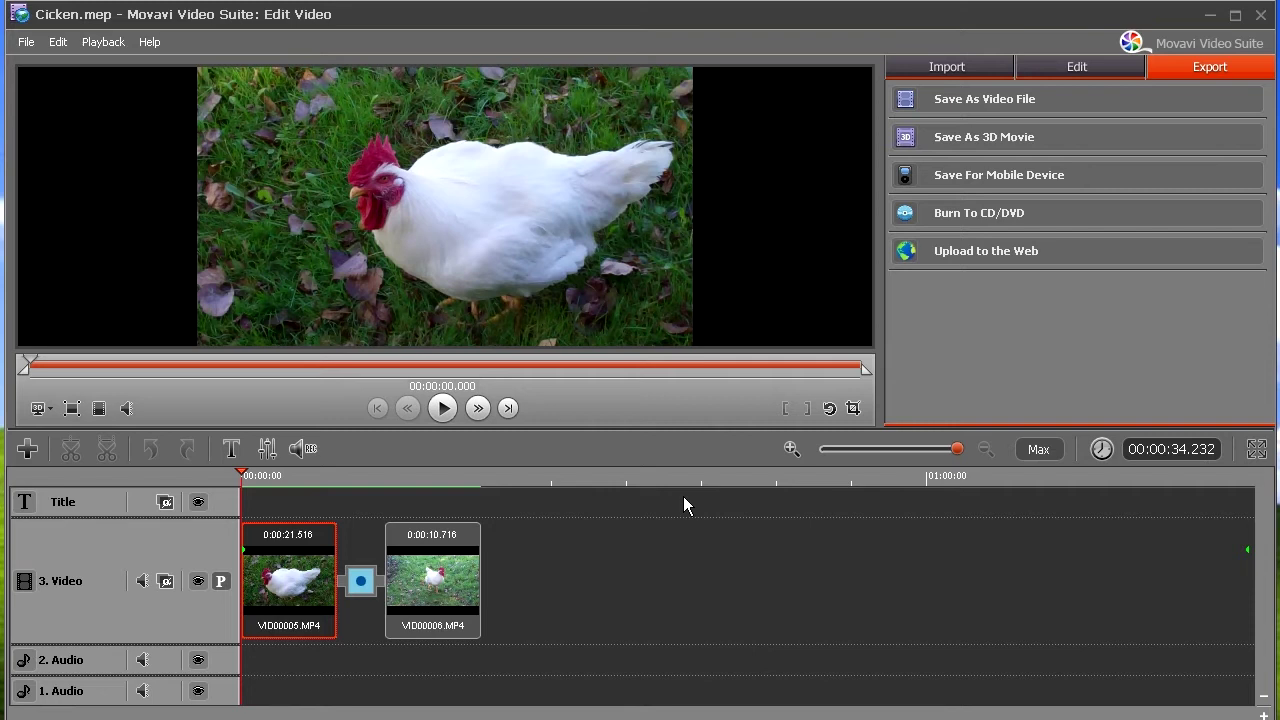
click(150, 43)
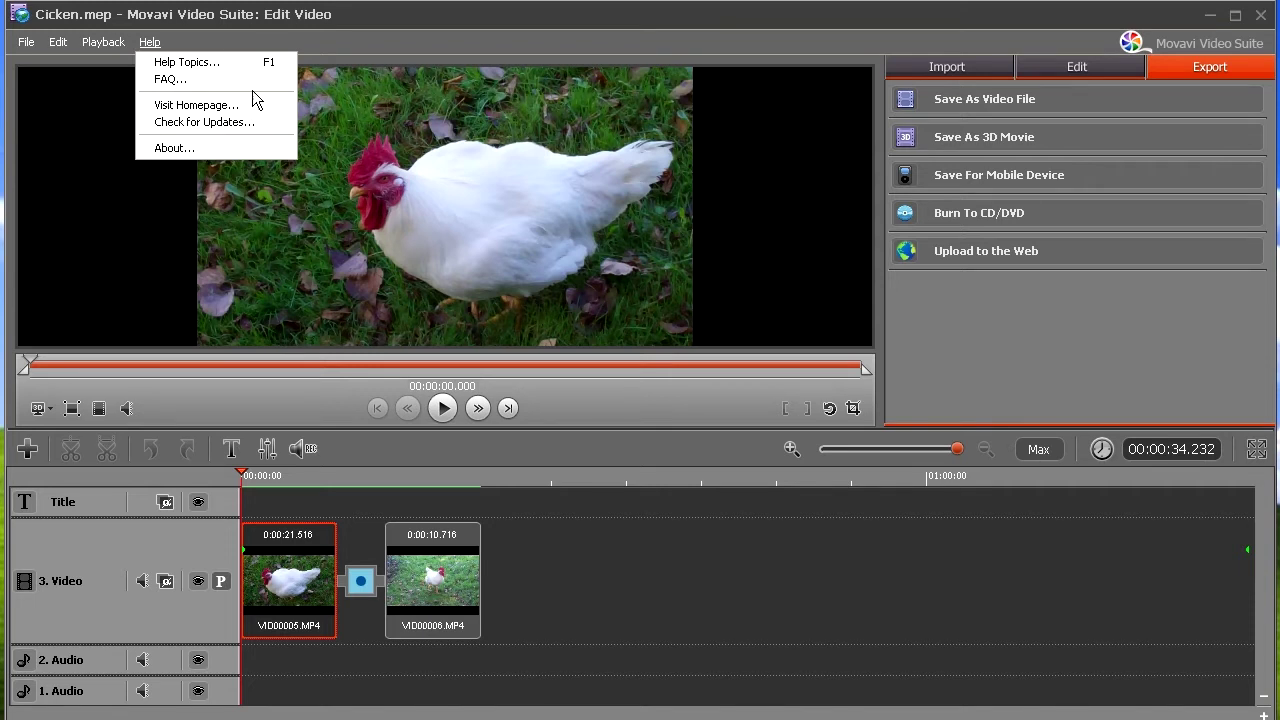
click(409, 14)
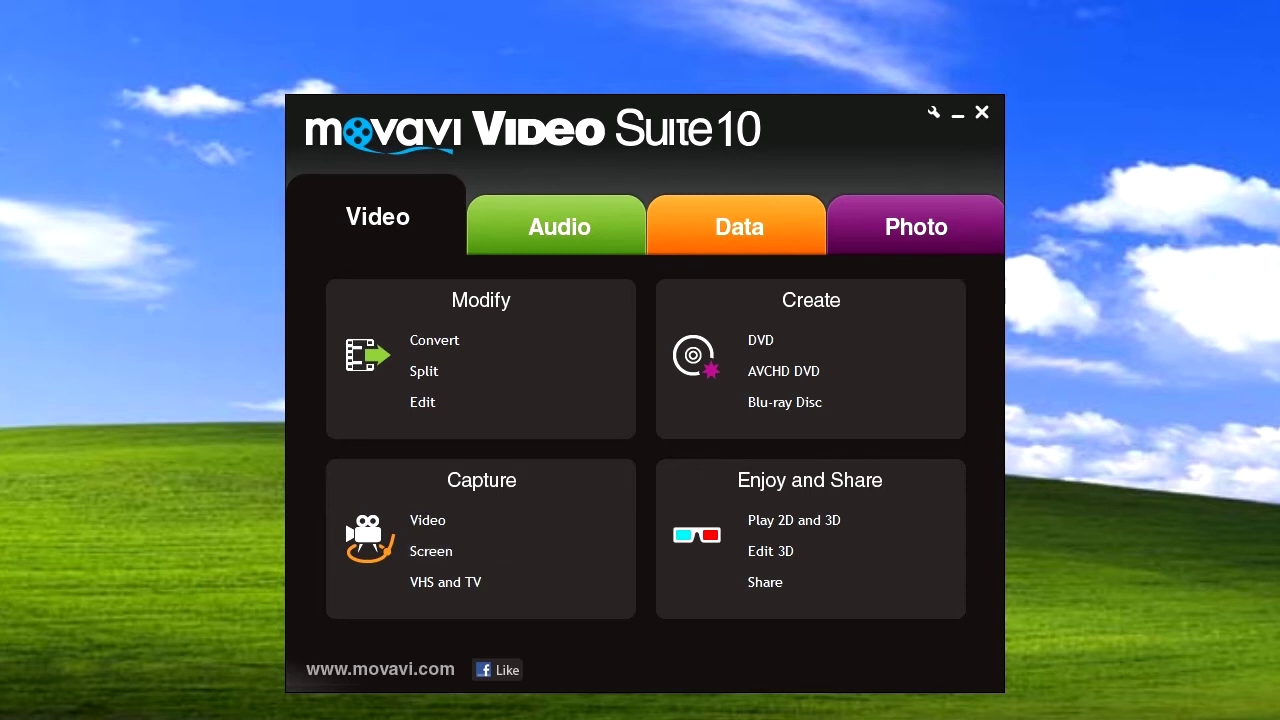
Step: Move the screen recorder window and look through its audio options
drag(408, 359, 444, 331)
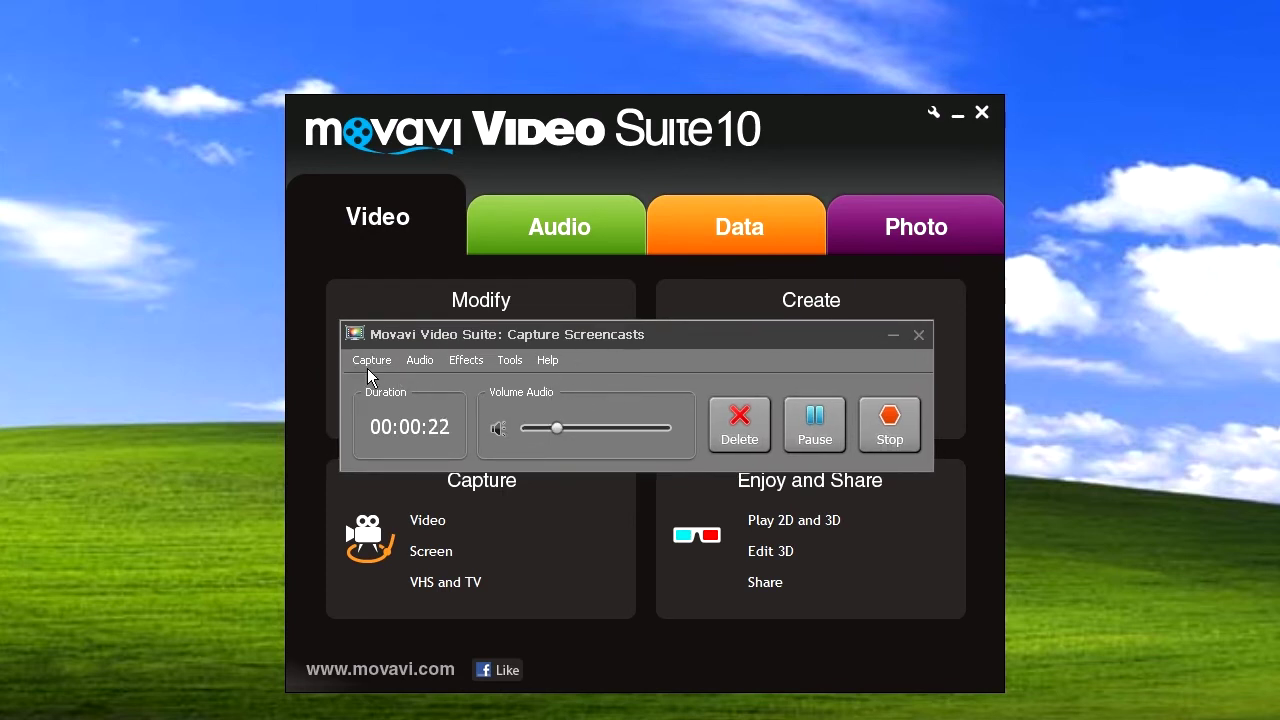
click(421, 366)
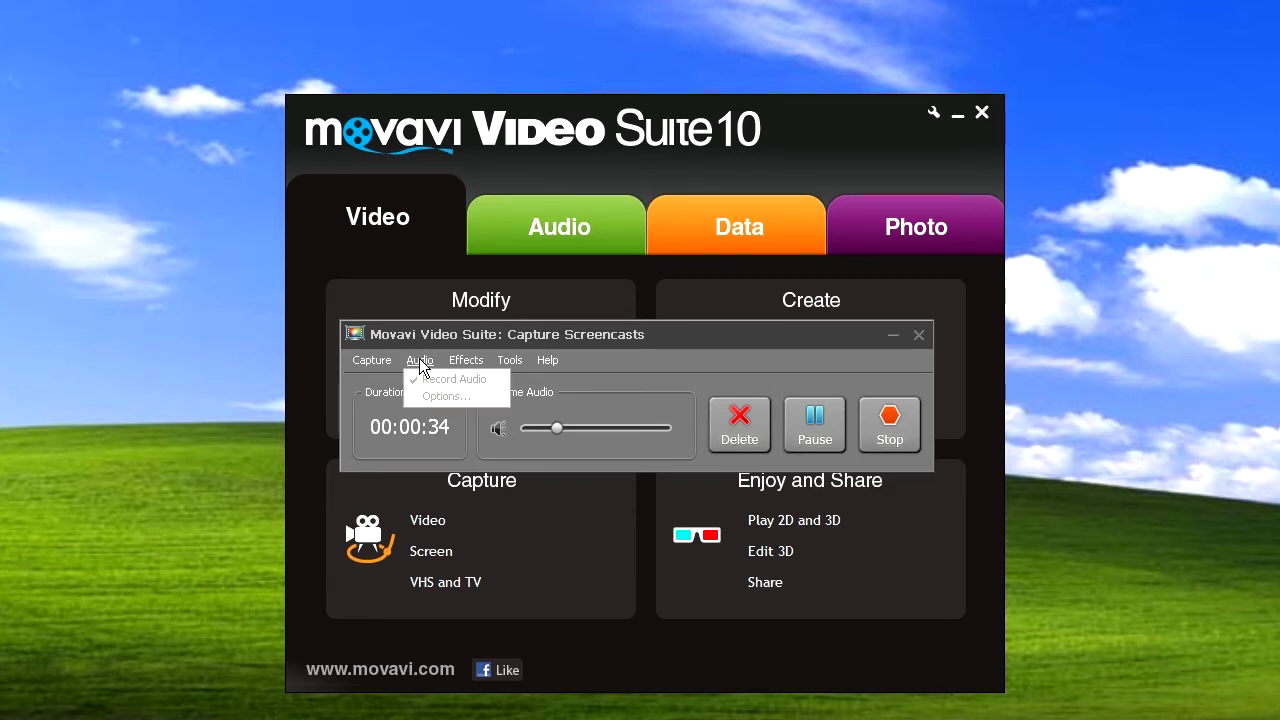
mouse_move(370, 366)
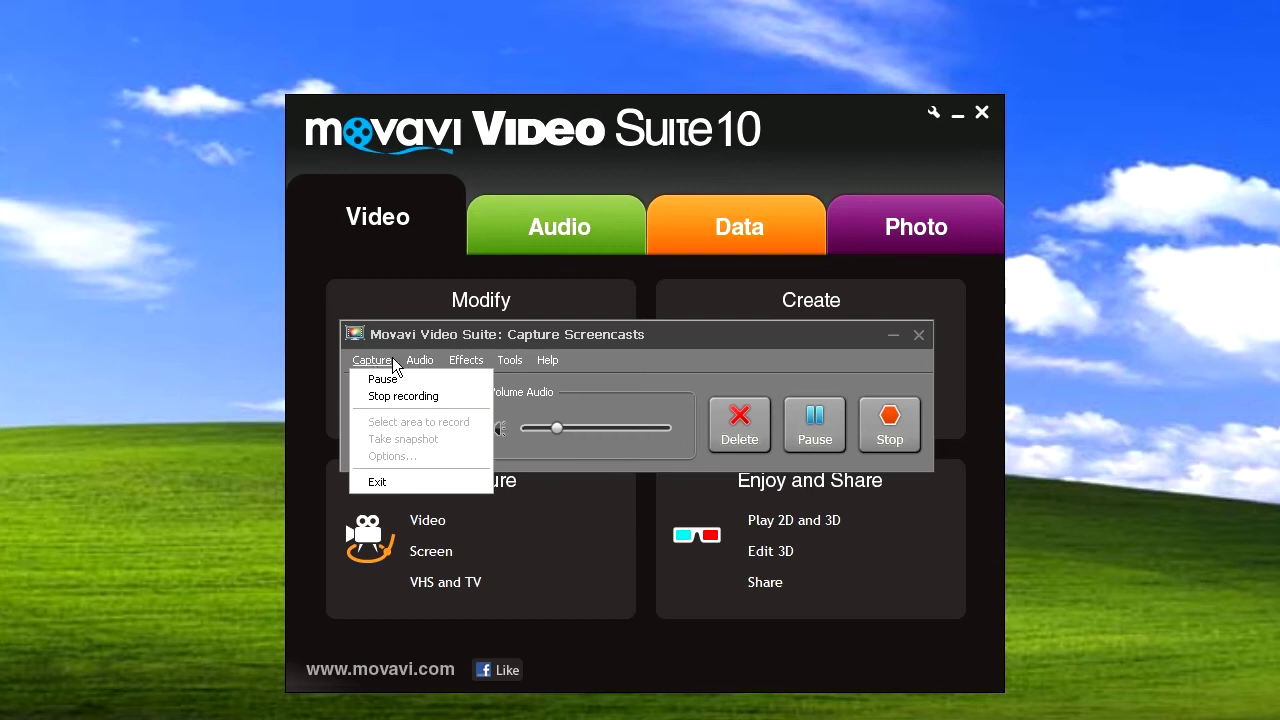
mouse_move(462, 362)
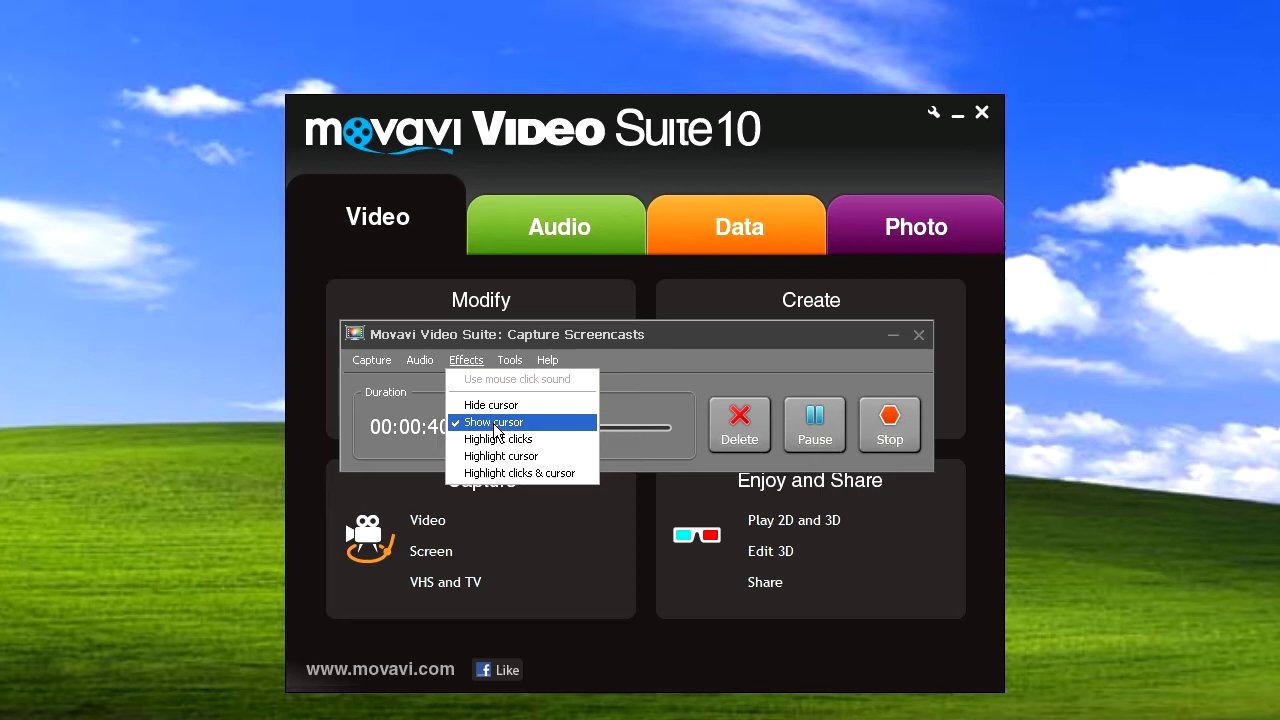
mouse_move(515, 362)
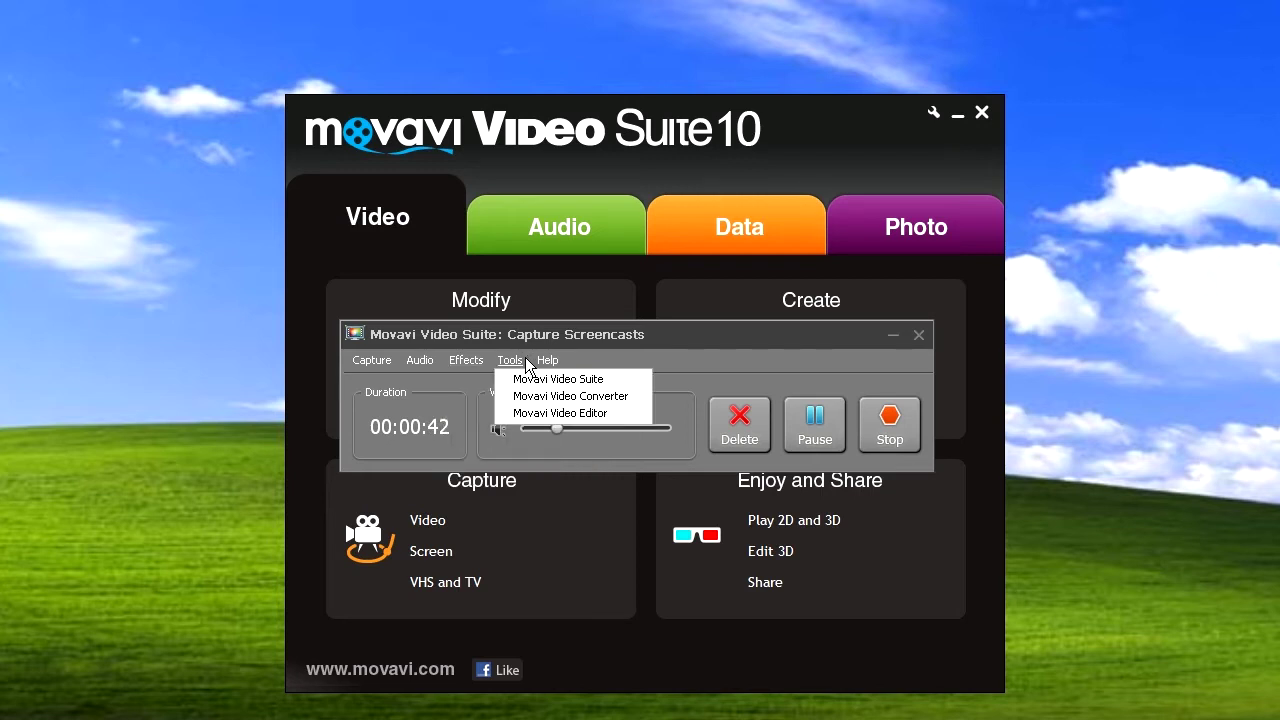
click(495, 333)
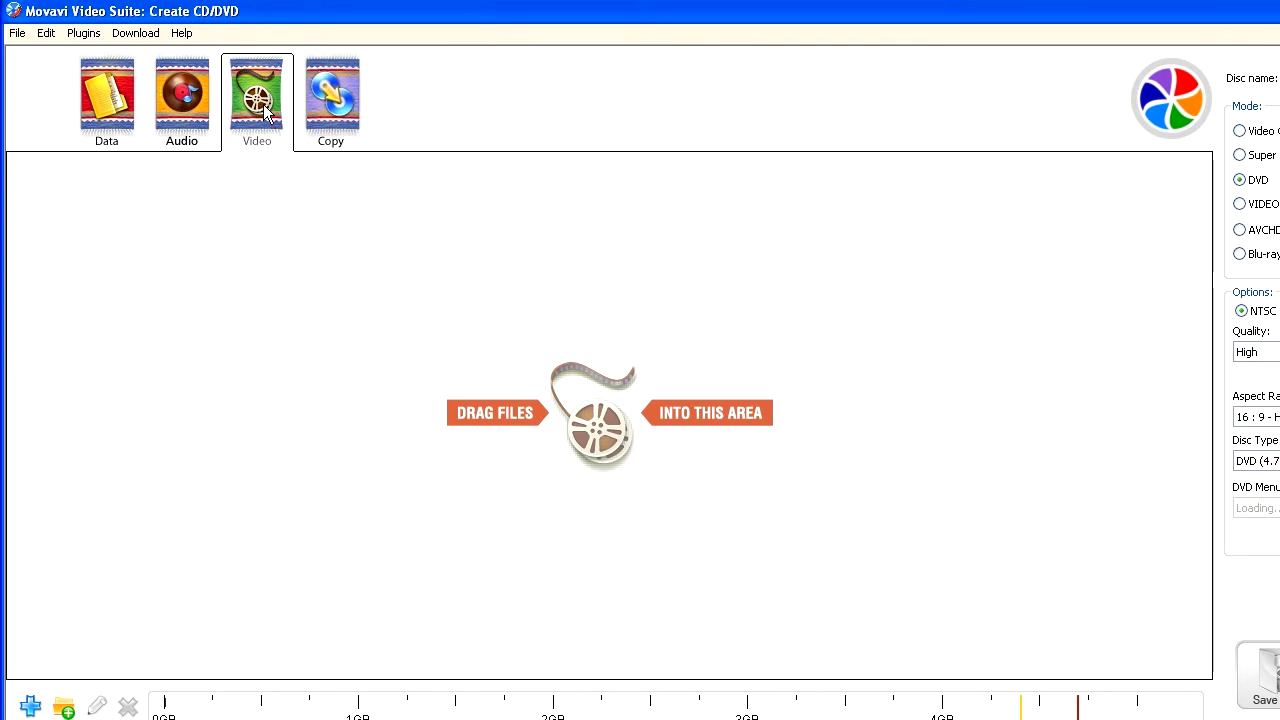
Step: Browse the Audio, Data and Copy disc types, return to Video DVD mode, and start adding clips
click(168, 113)
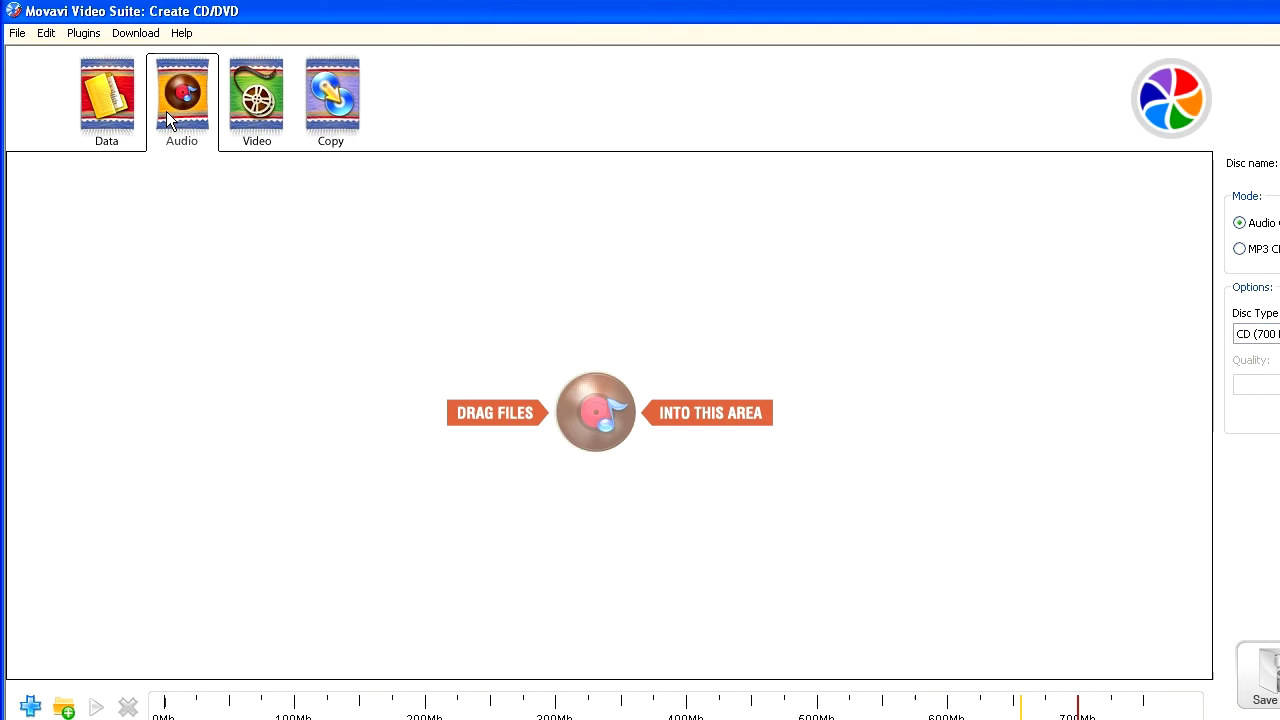
click(93, 116)
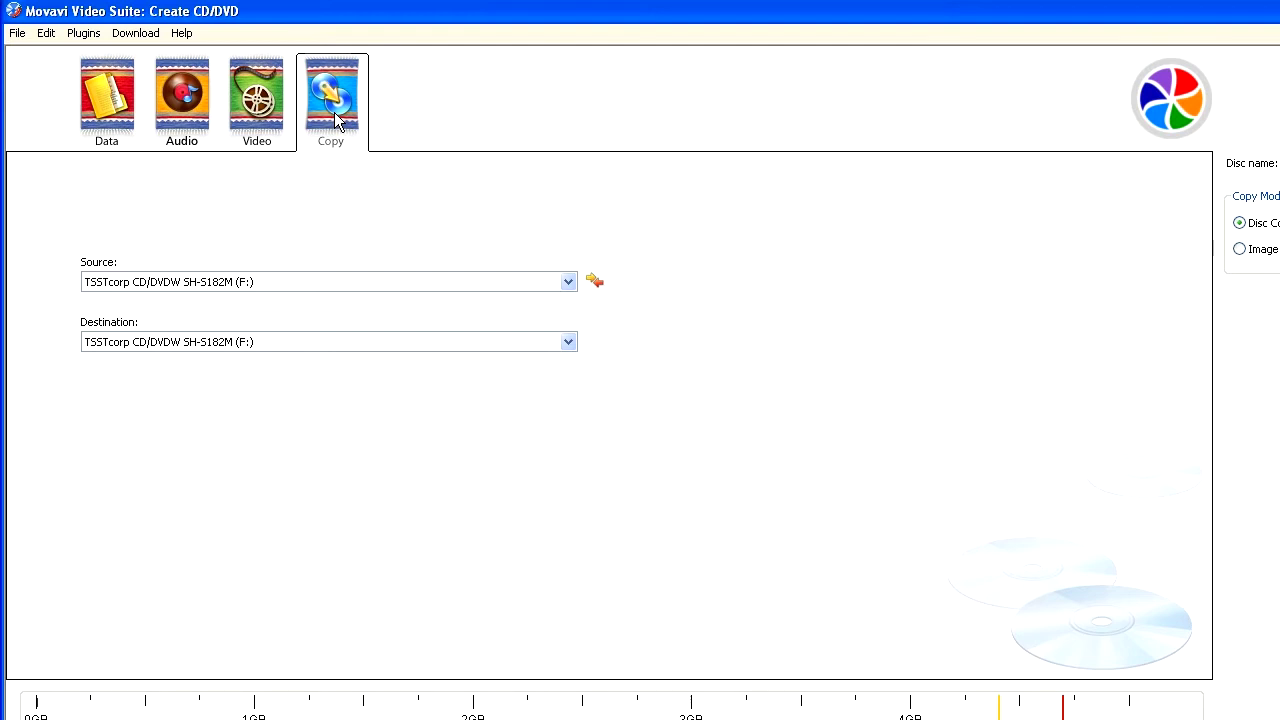
click(256, 100)
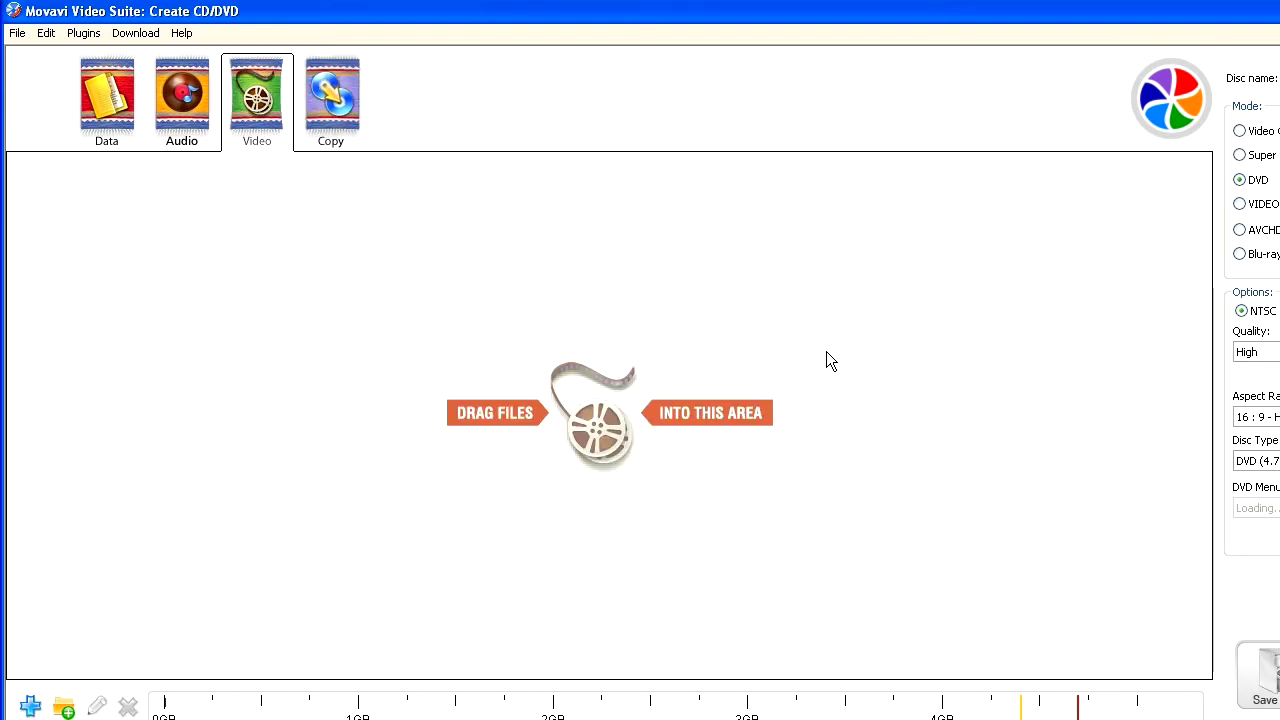
click(30, 706)
Step: Add VID00005 and VID00006 to the DVD and change VID00005's menu label to 'Cicken'
double_click(186, 208)
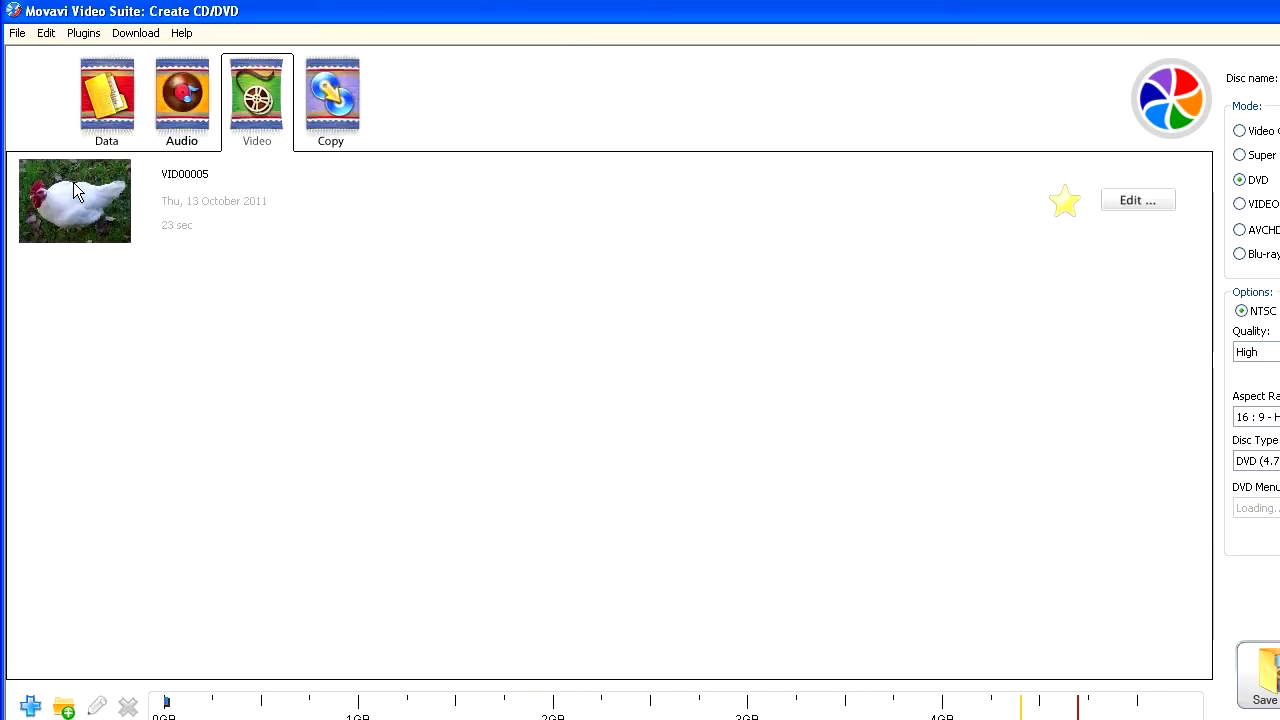
click(30, 706)
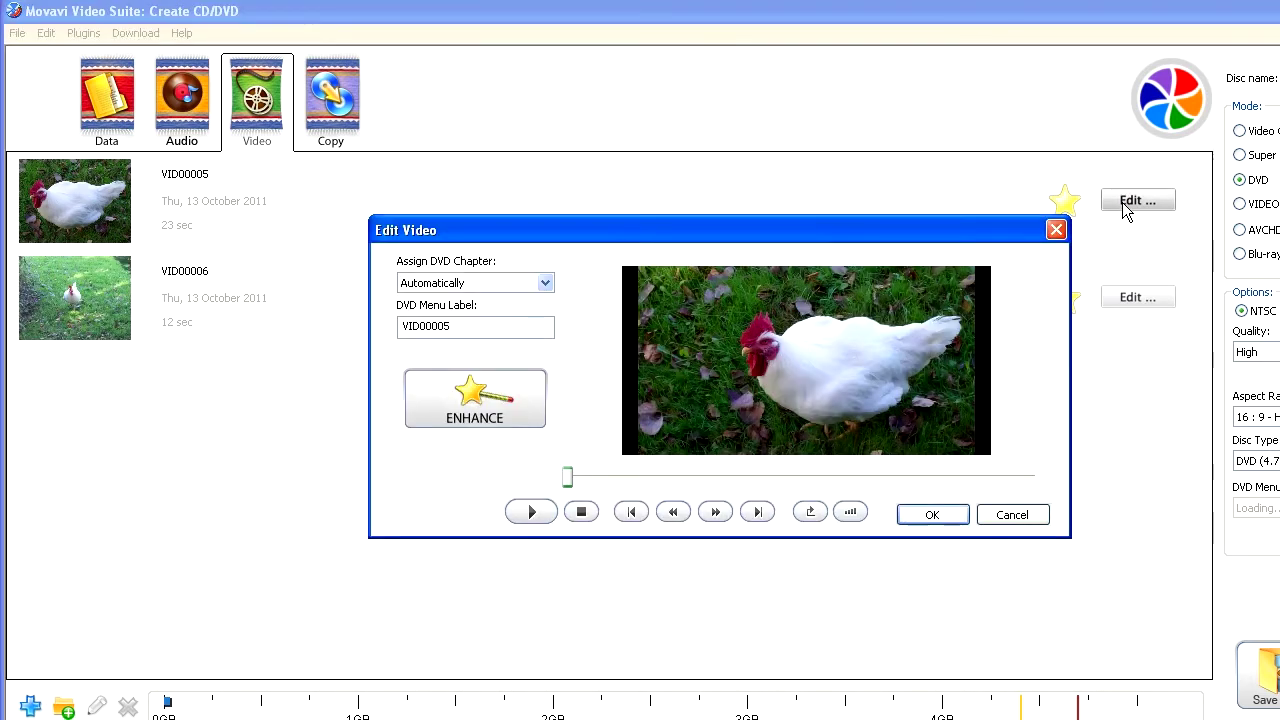
double_click(437, 329)
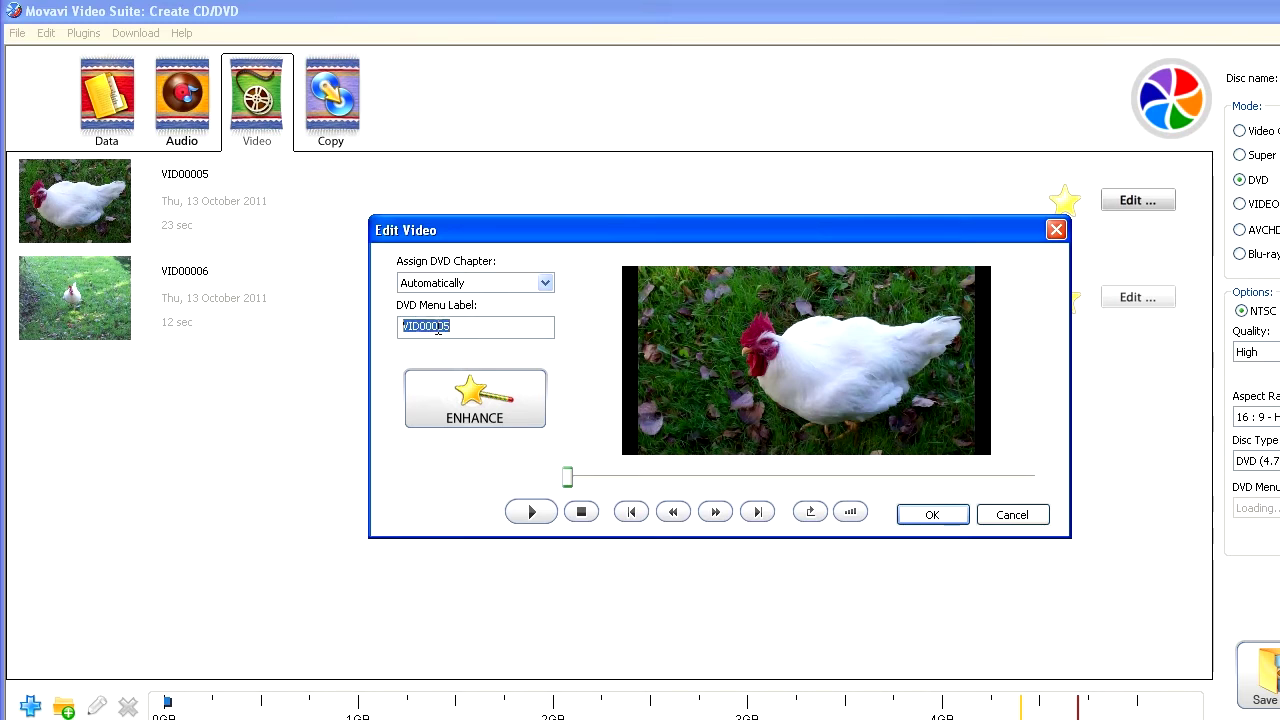
text(Cc)
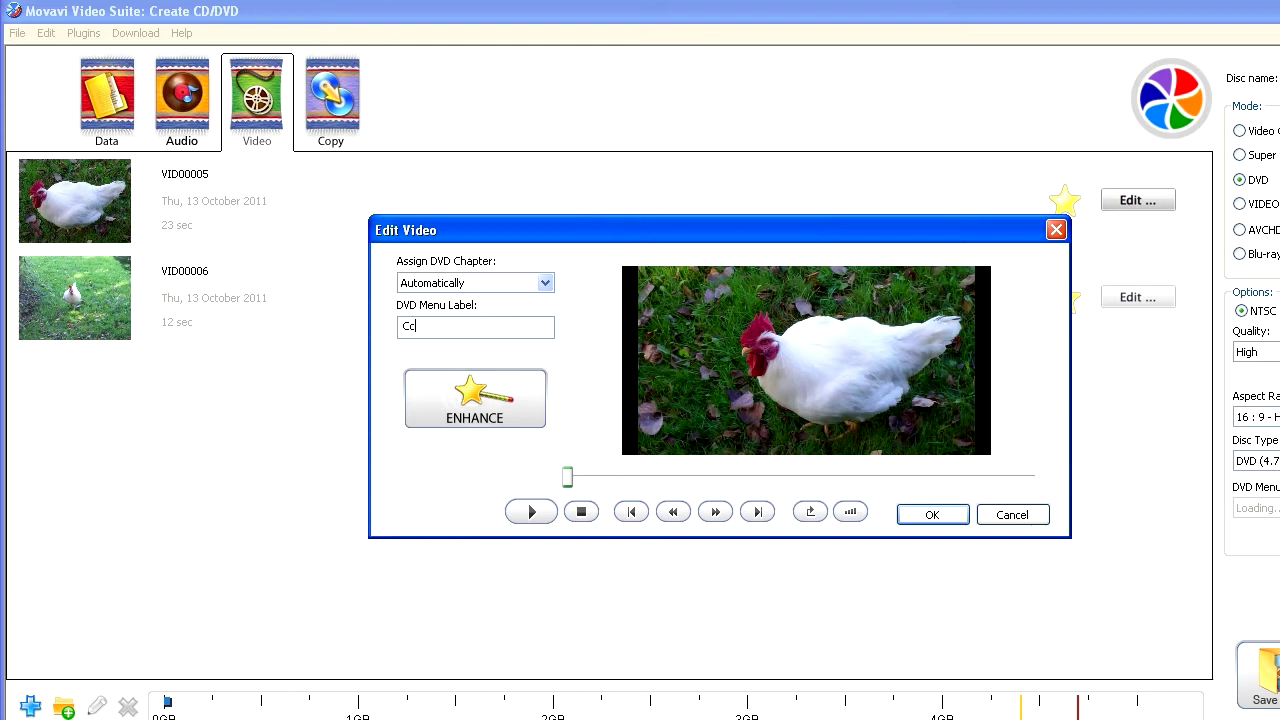
key(BackSpace)
text(icken)
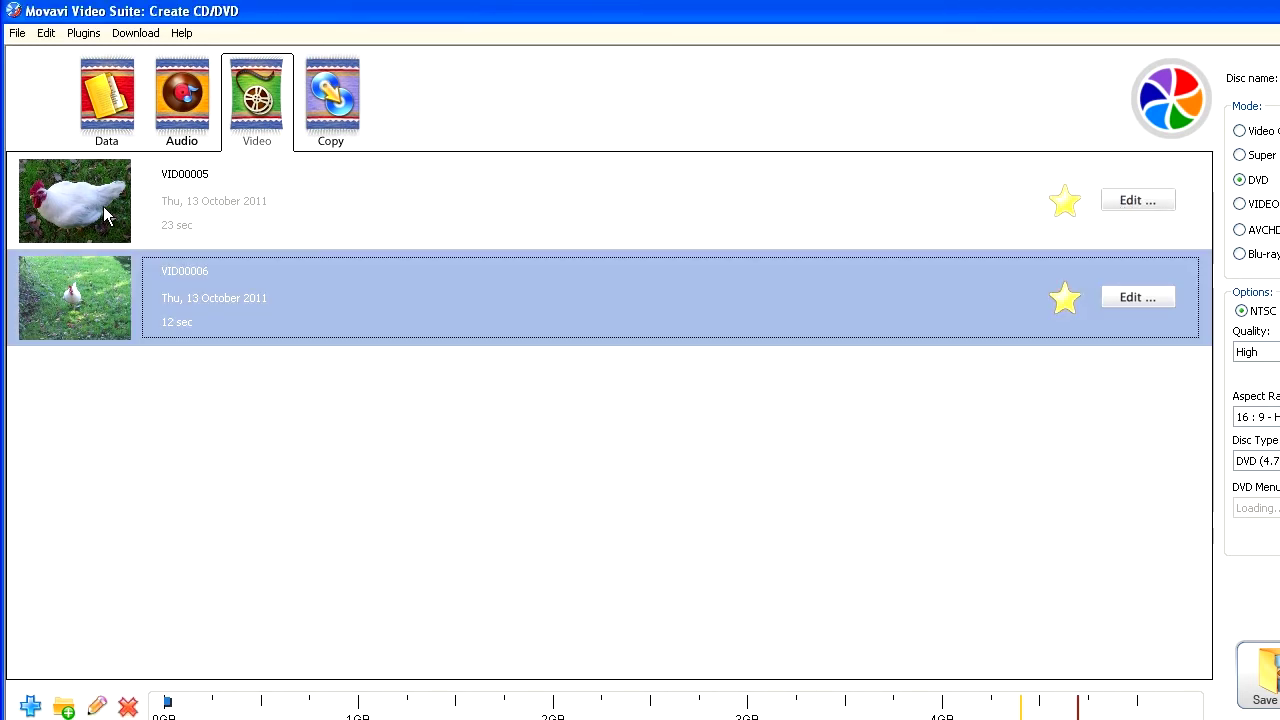
Step: Select the VID00005 row in the disc's video list
click(104, 210)
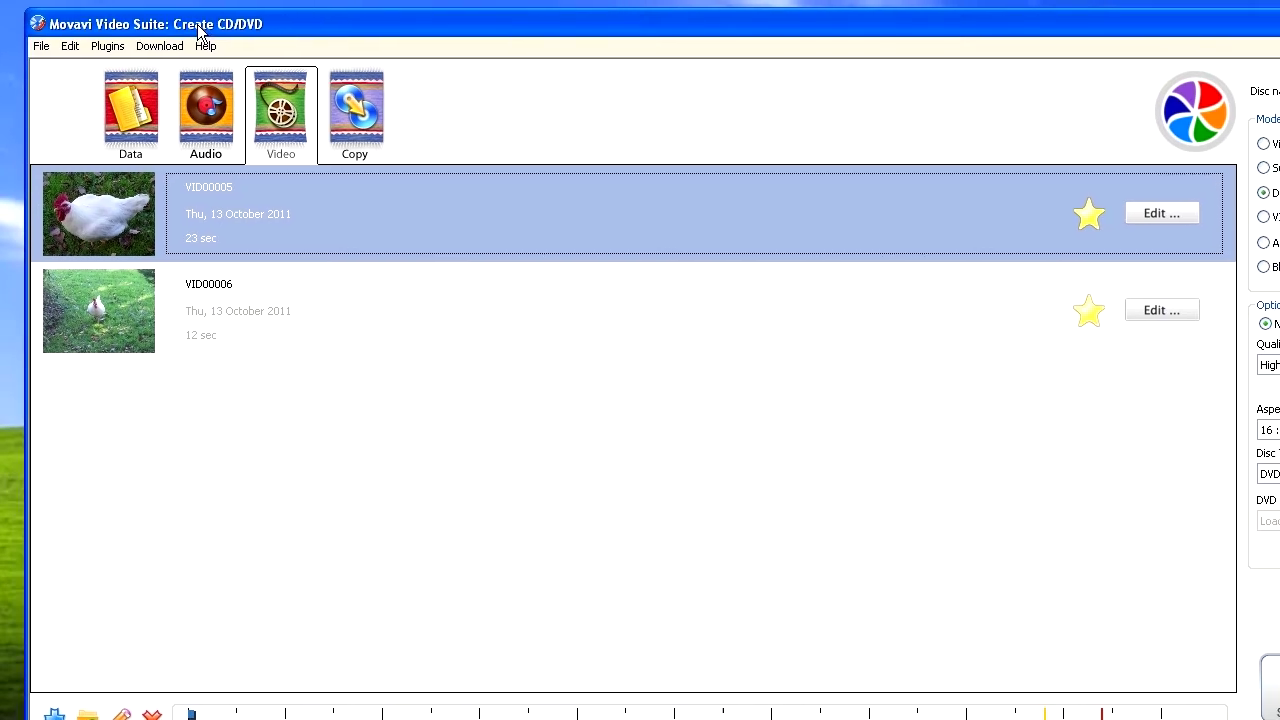
click(42, 47)
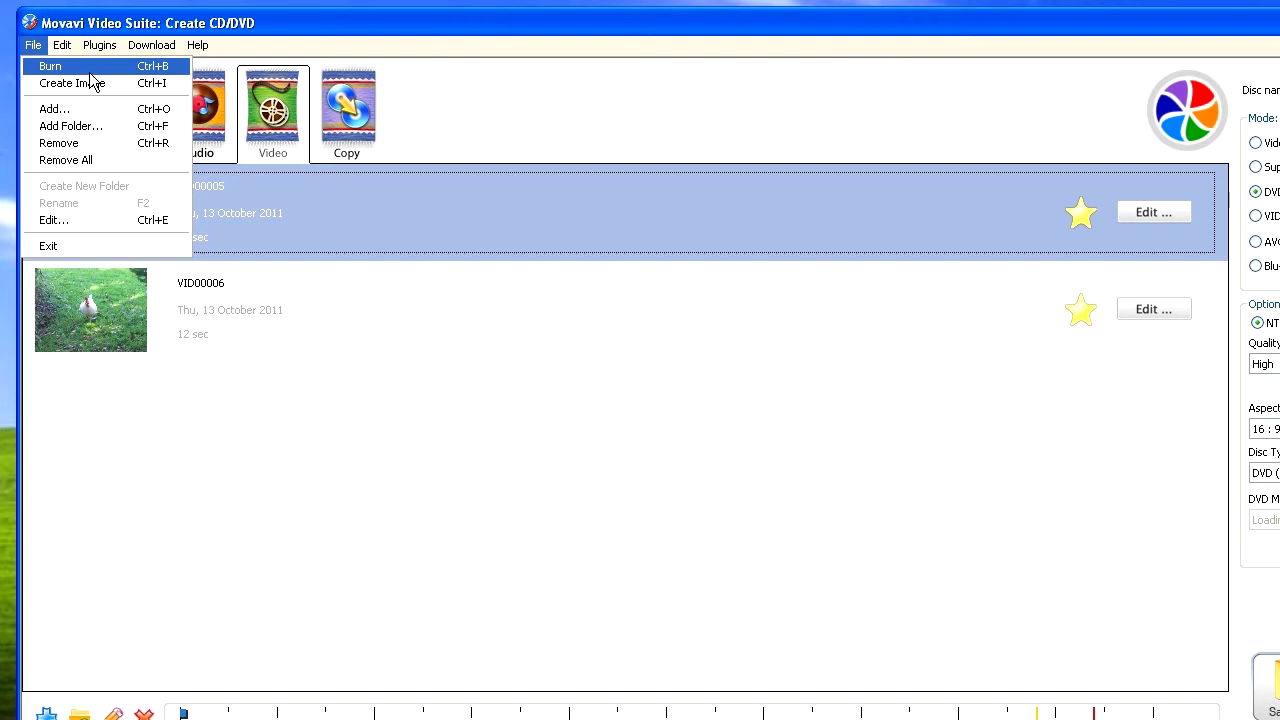
click(140, 30)
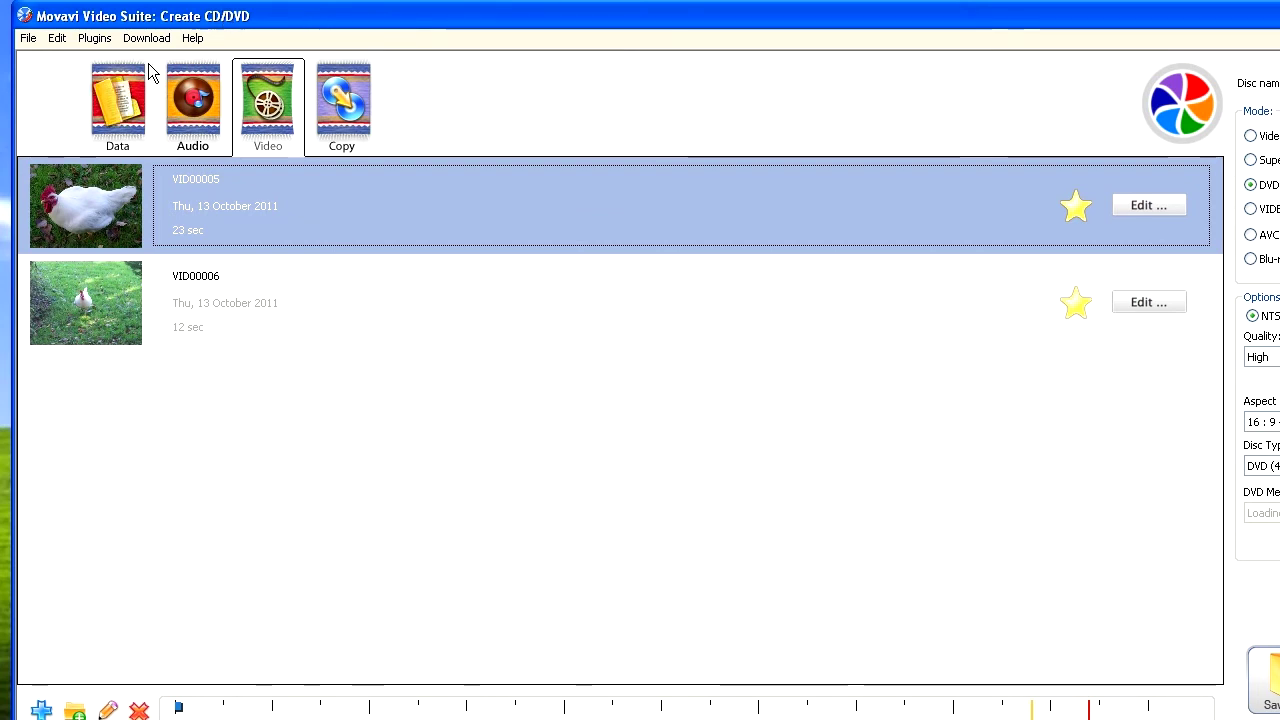
click(28, 38)
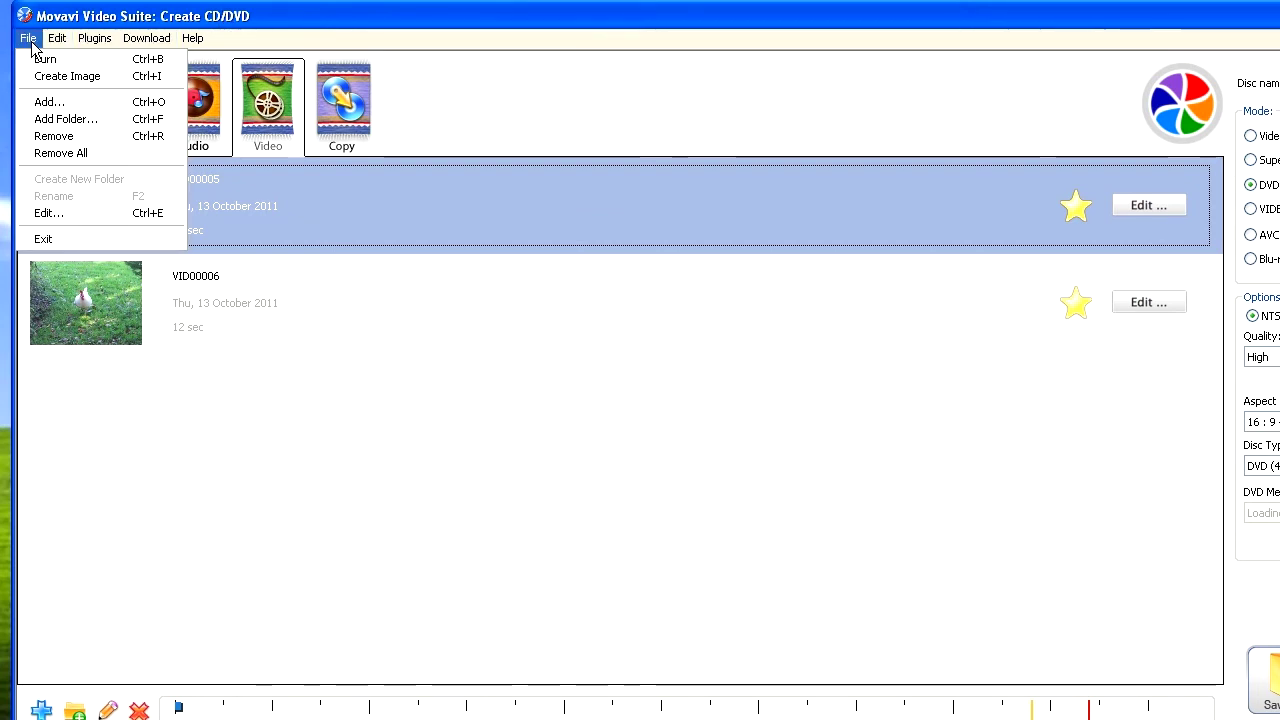
mouse_move(60, 40)
mouse_move(132, 37)
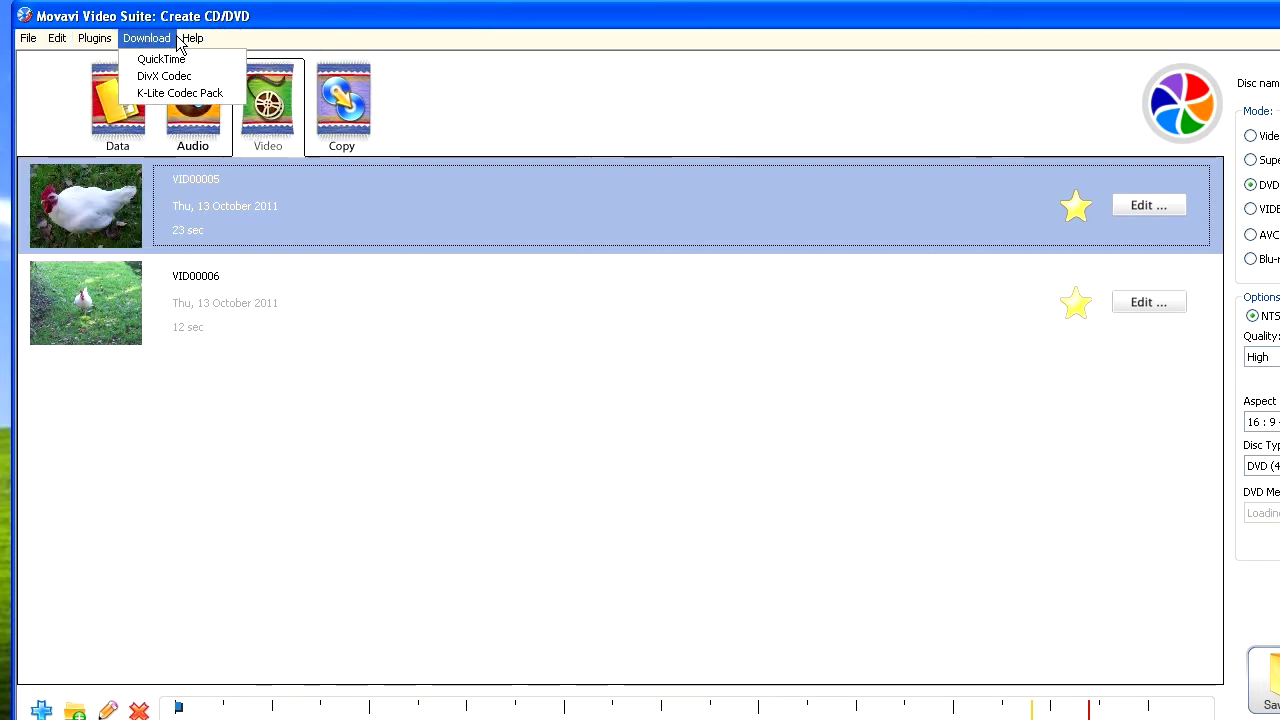
click(248, 14)
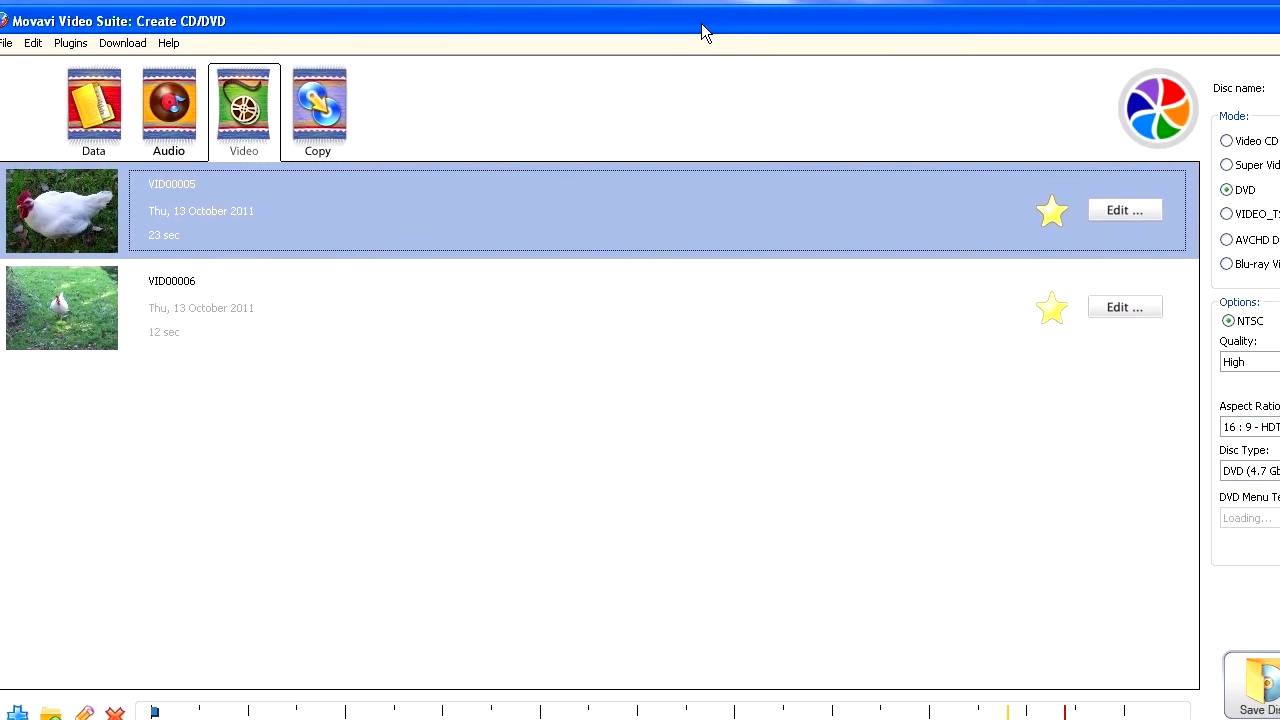
click(19, 42)
click(90, 242)
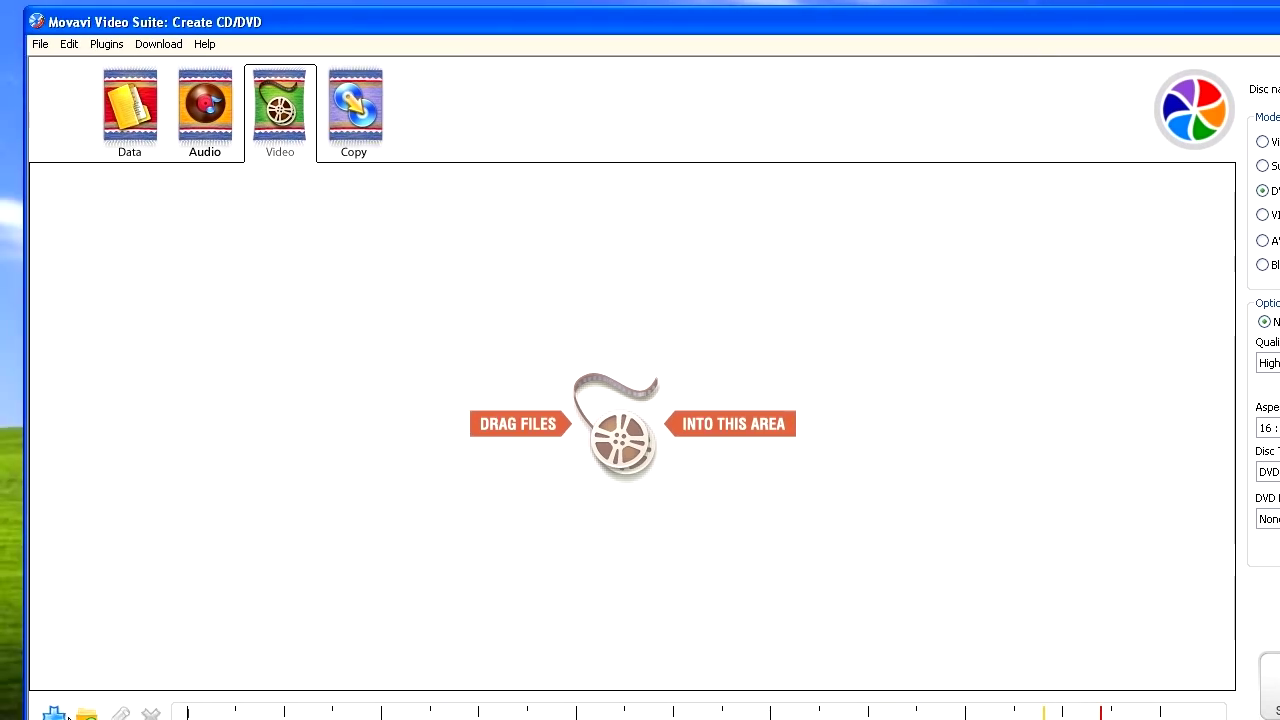
Step: Add VID00005.MP4 and VID00006.MP4 together to the reopened DVD video list
click(54, 712)
click(186, 236)
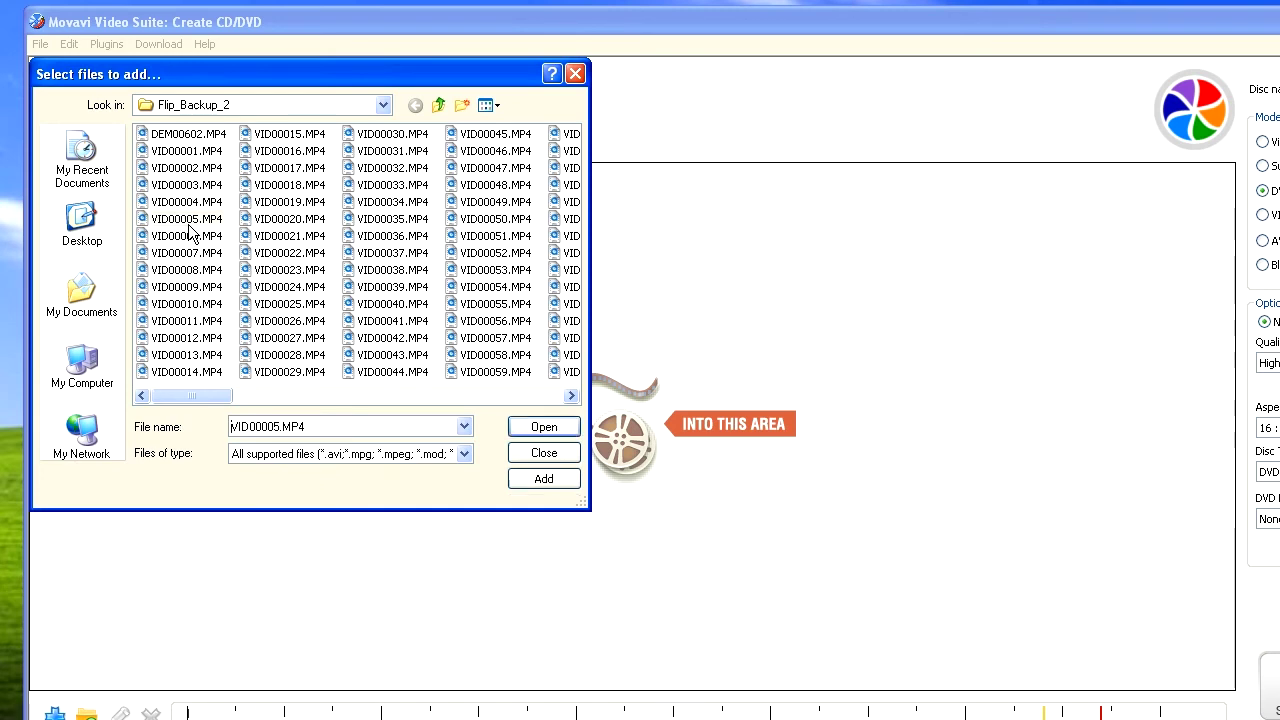
click(186, 218)
shift+click(186, 236)
click(543, 426)
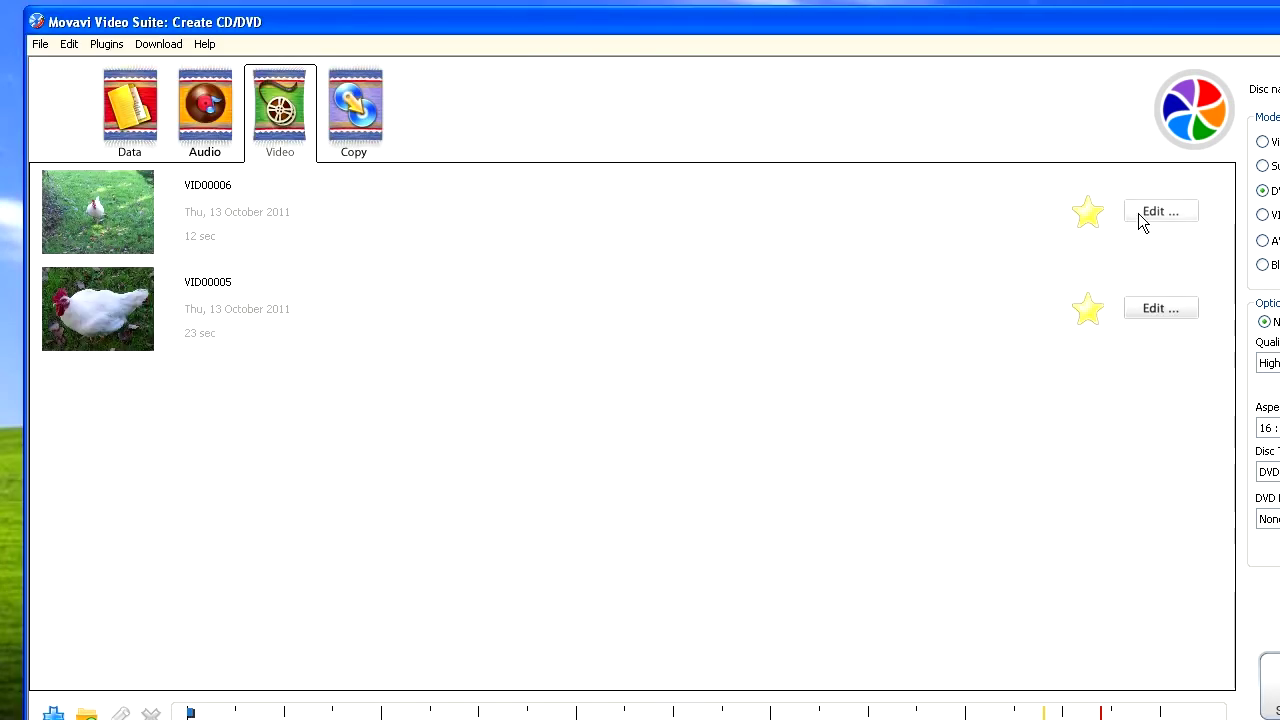
Step: Choose the Road Trip DVD menu template and preview it in the menu editor without changes
drag(985, 27, 855, 37)
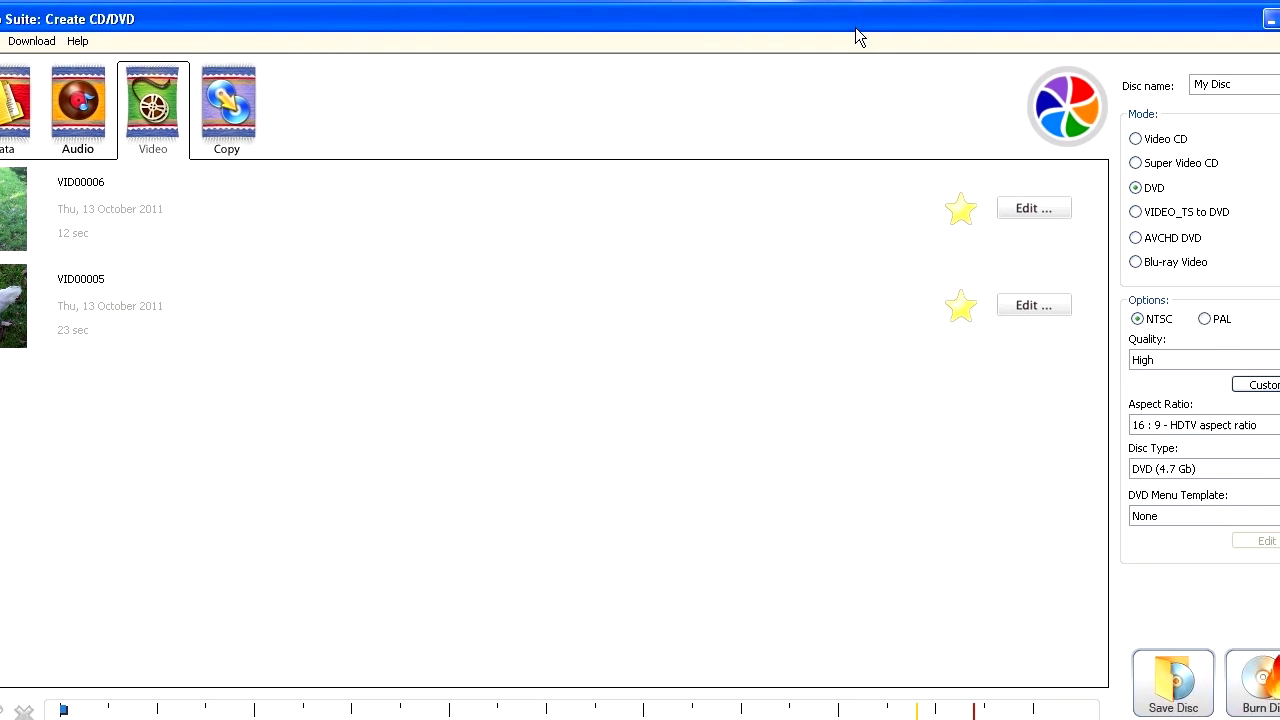
click(1270, 516)
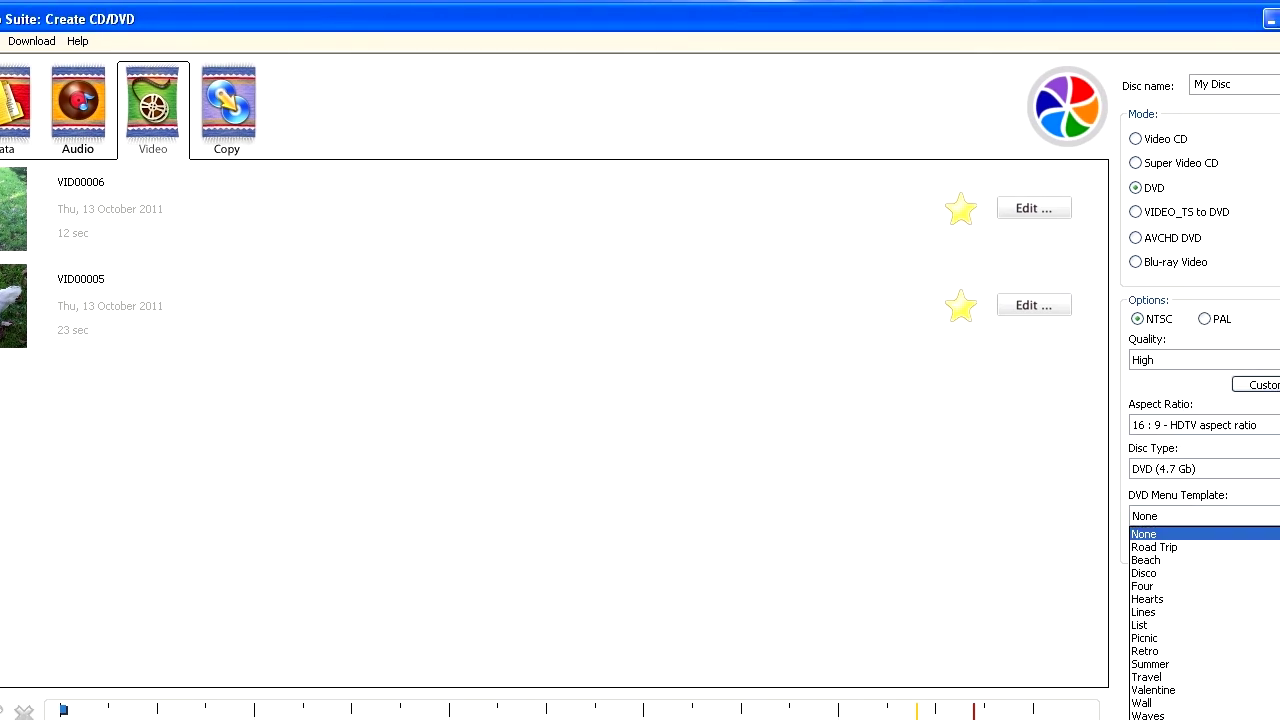
click(1166, 546)
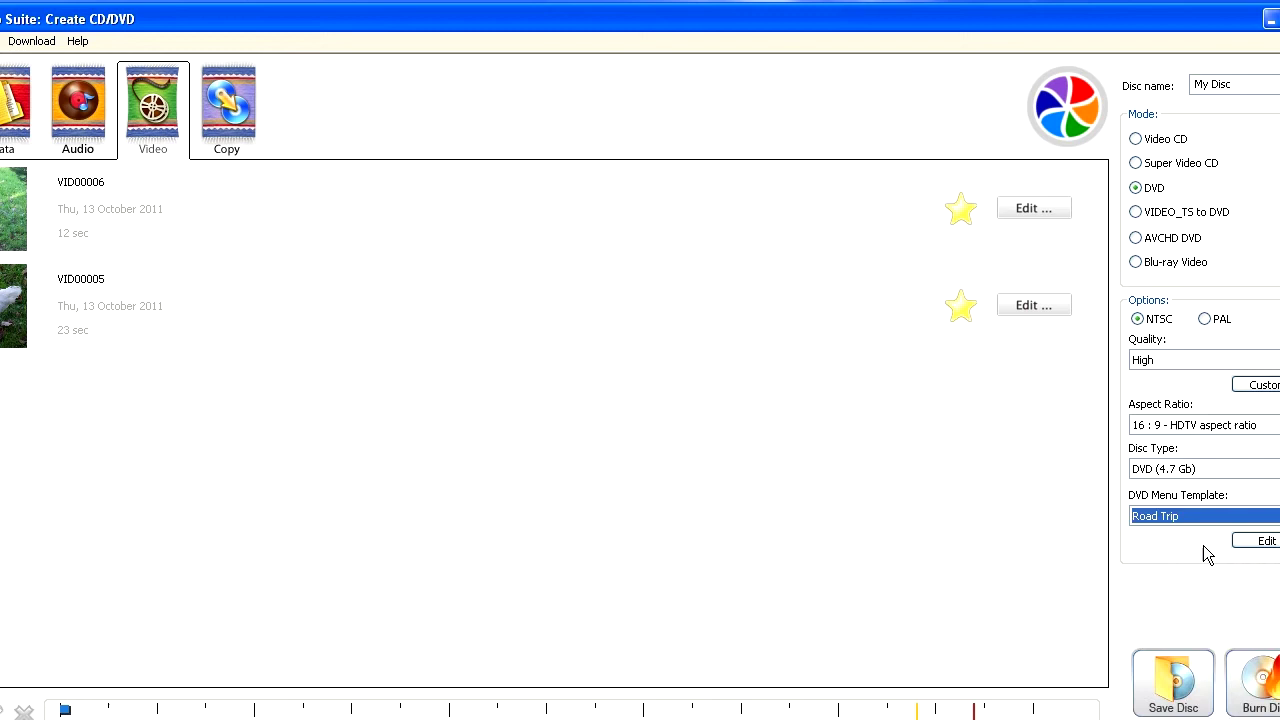
key(alt+Down)
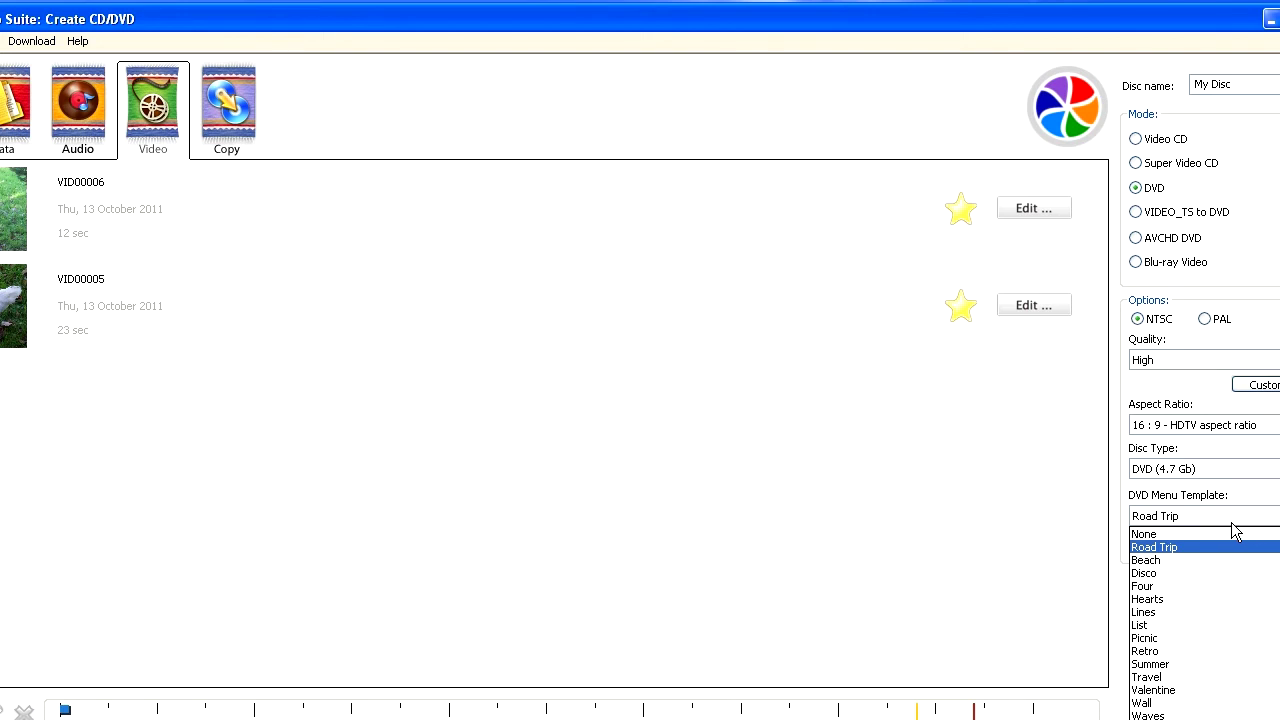
key(Return)
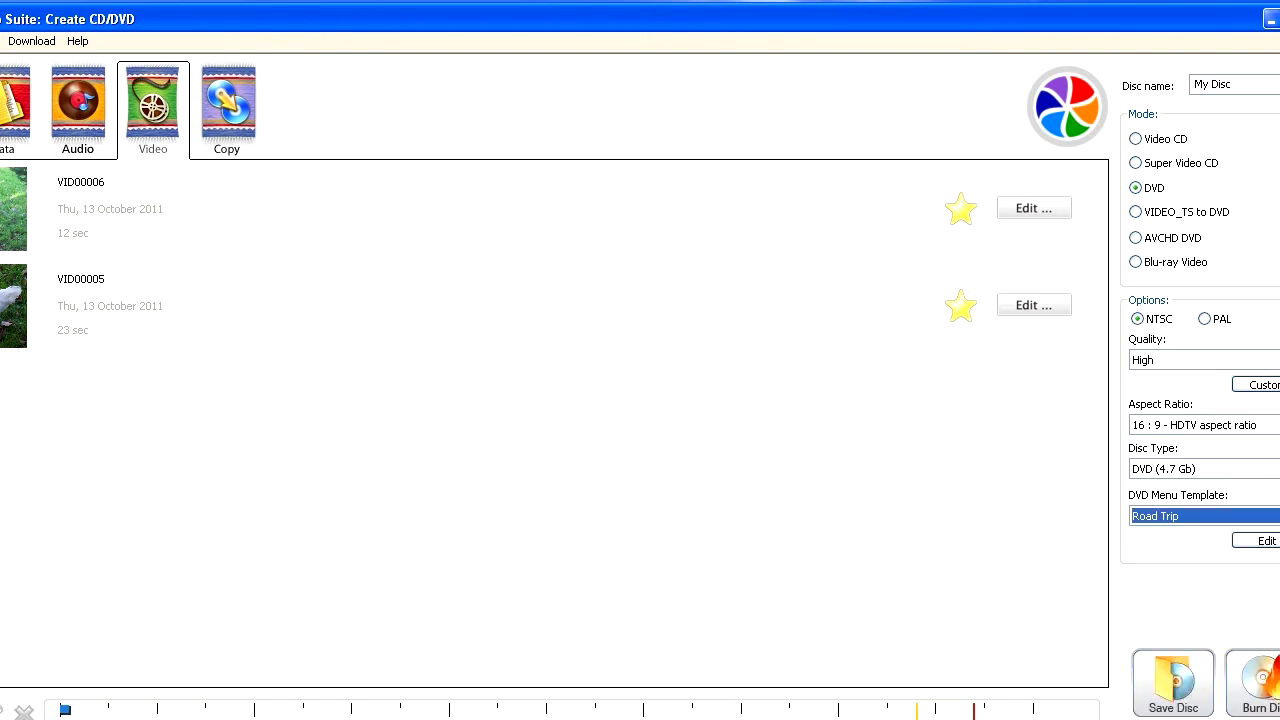
click(1266, 541)
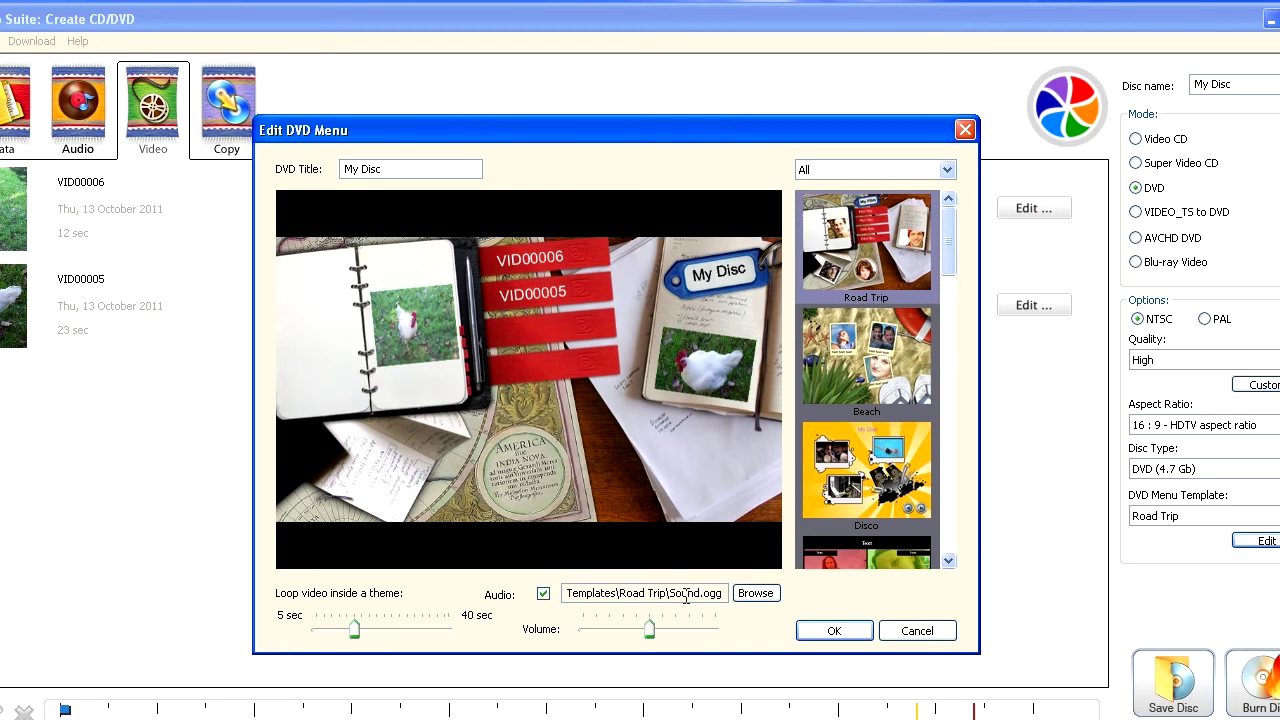
click(914, 631)
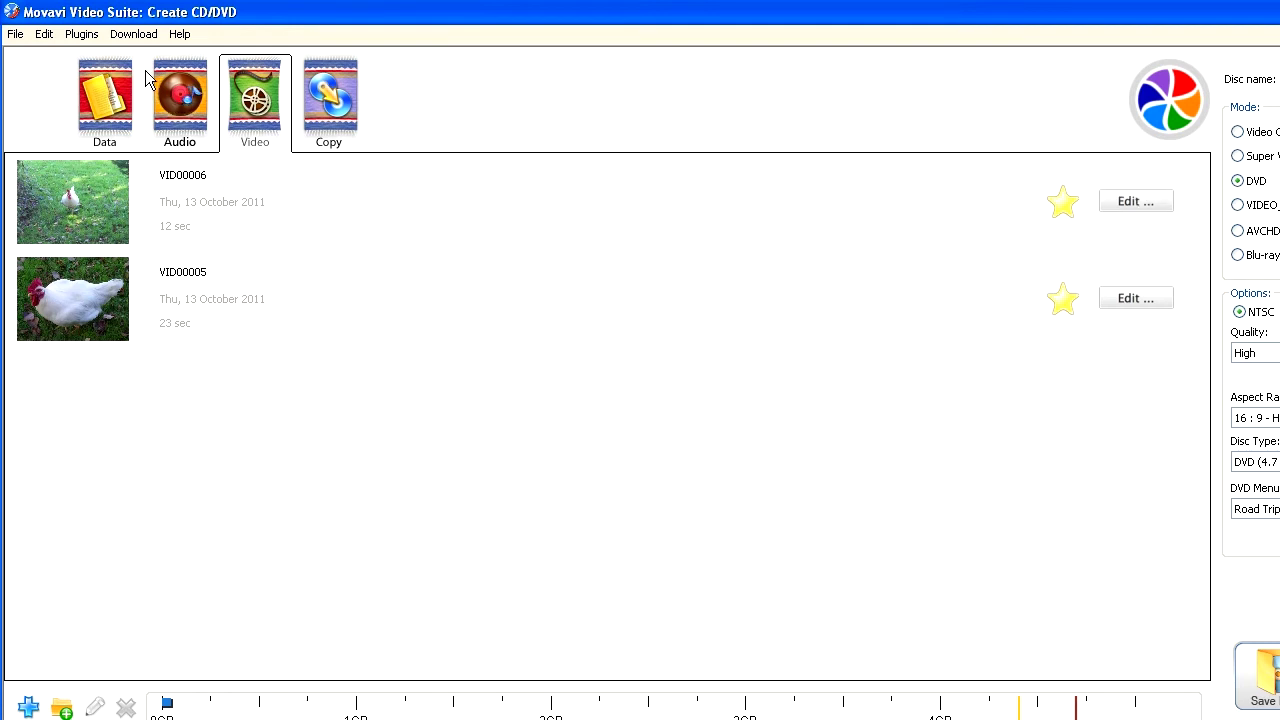
Step: Recheck the disc menu template list, keeping Road Trip selected
click(10, 36)
click(12, 34)
click(1256, 509)
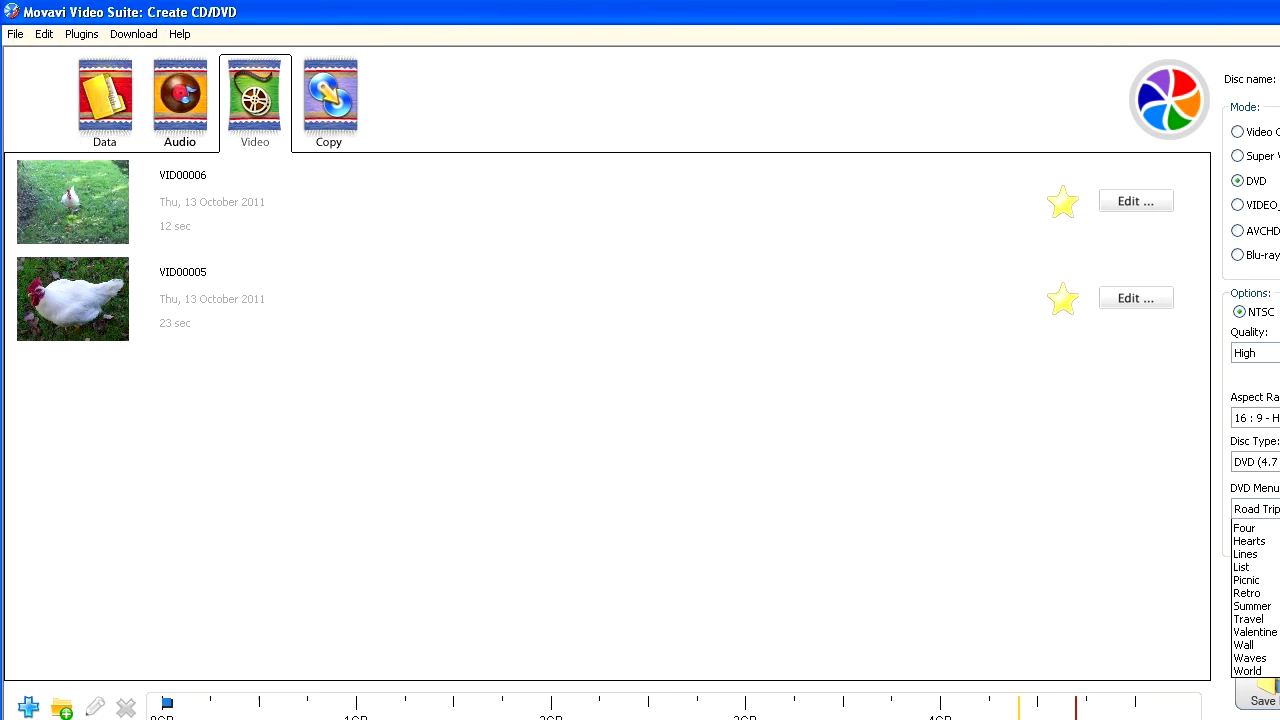
scroll(1255, 600, up, 2)
key(Return)
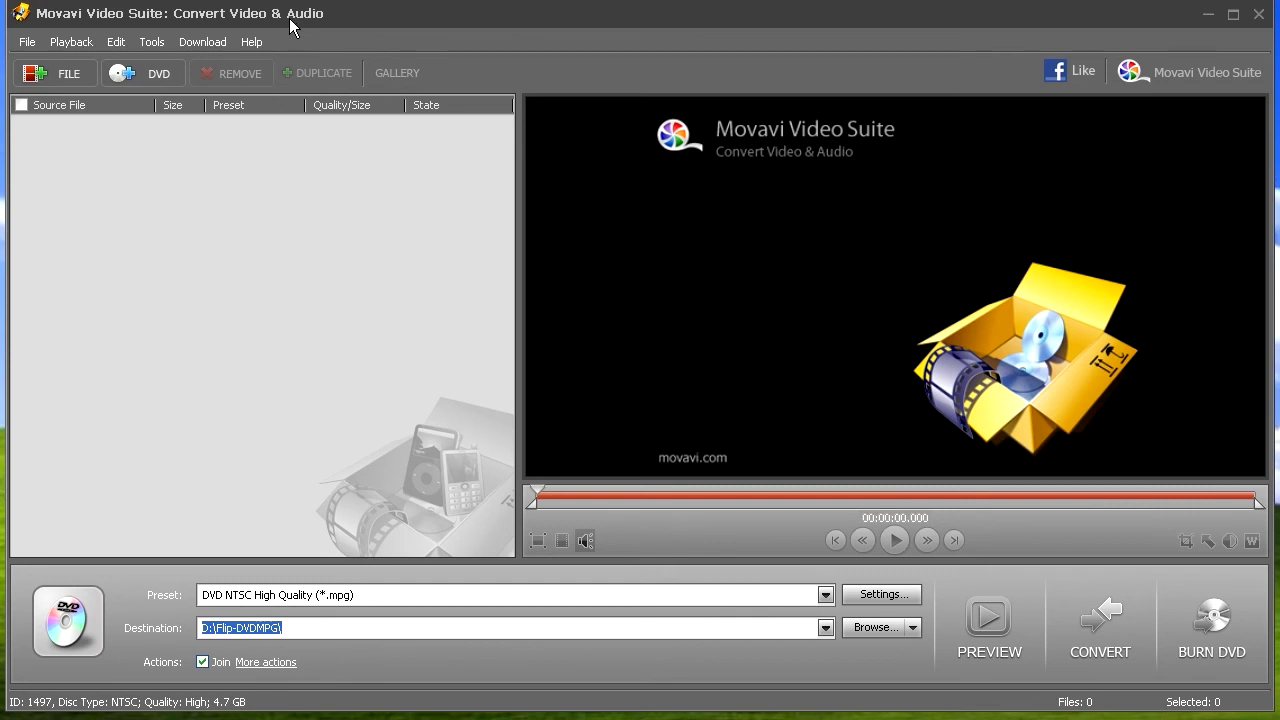
Step: Load VID00005.MP4 and VID00006.MP4 into the converter via File > Add Video
click(30, 44)
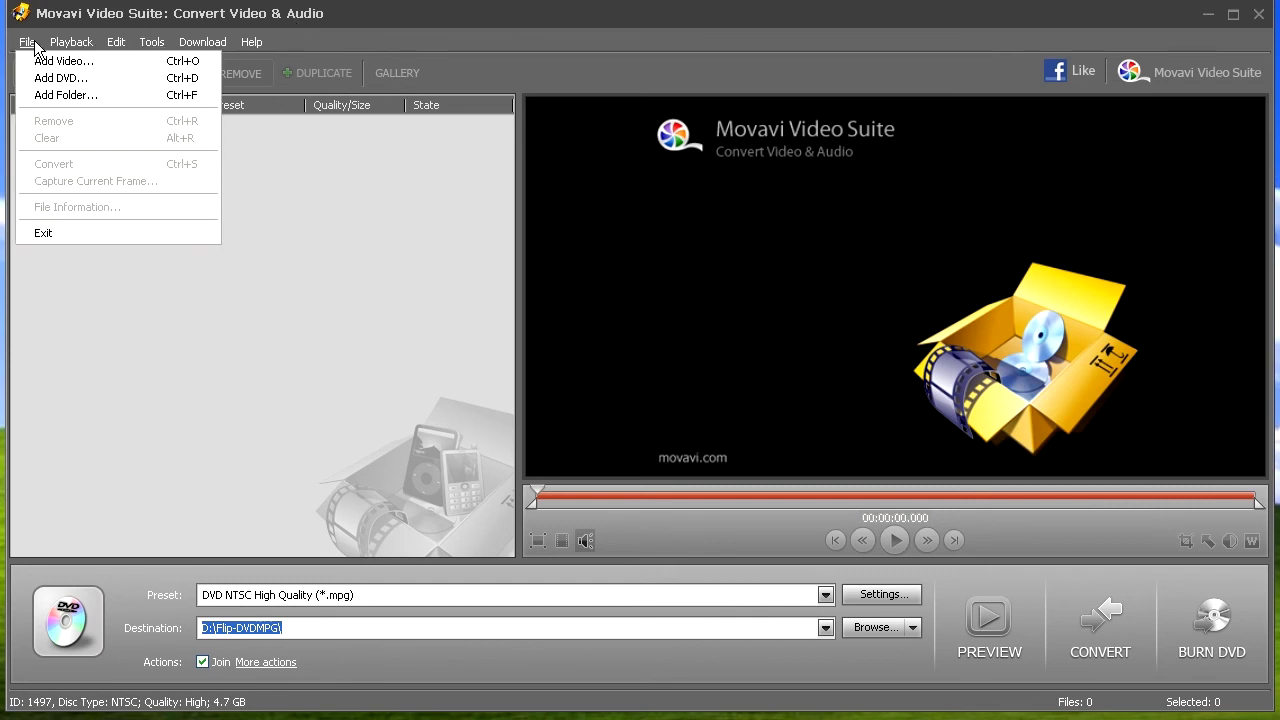
click(50, 58)
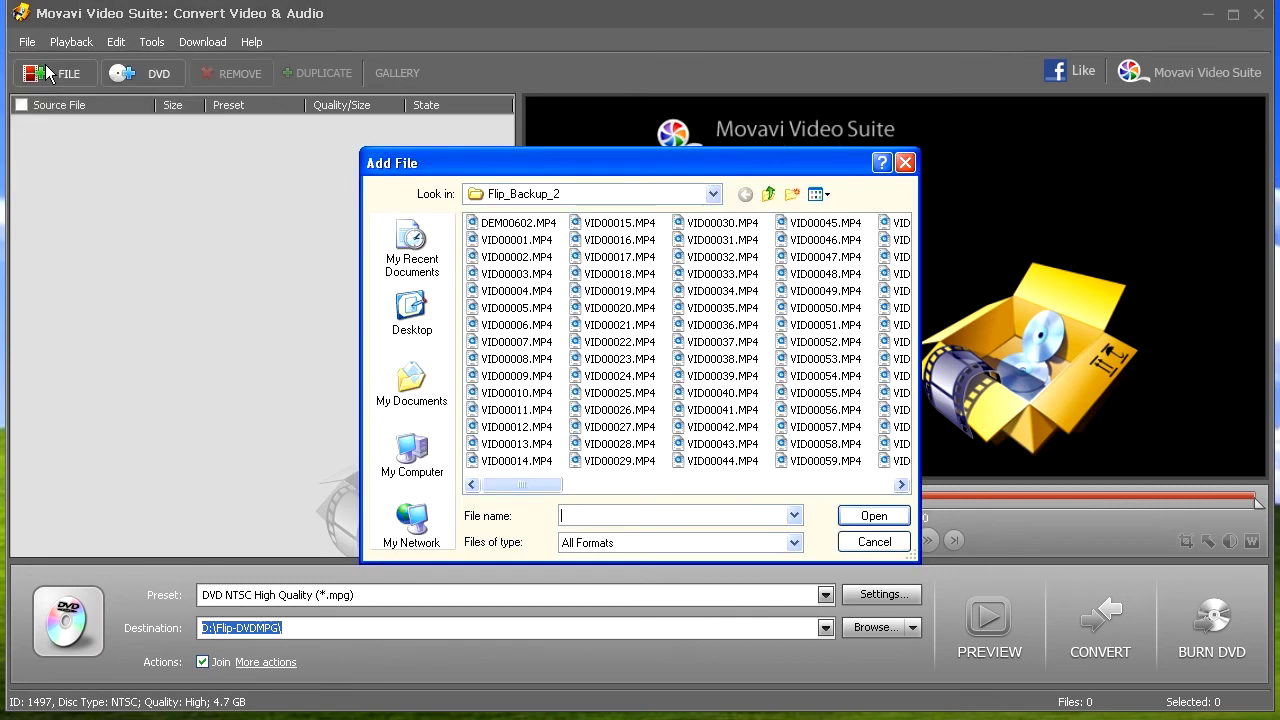
click(515, 308)
ctrl+click(517, 325)
click(873, 516)
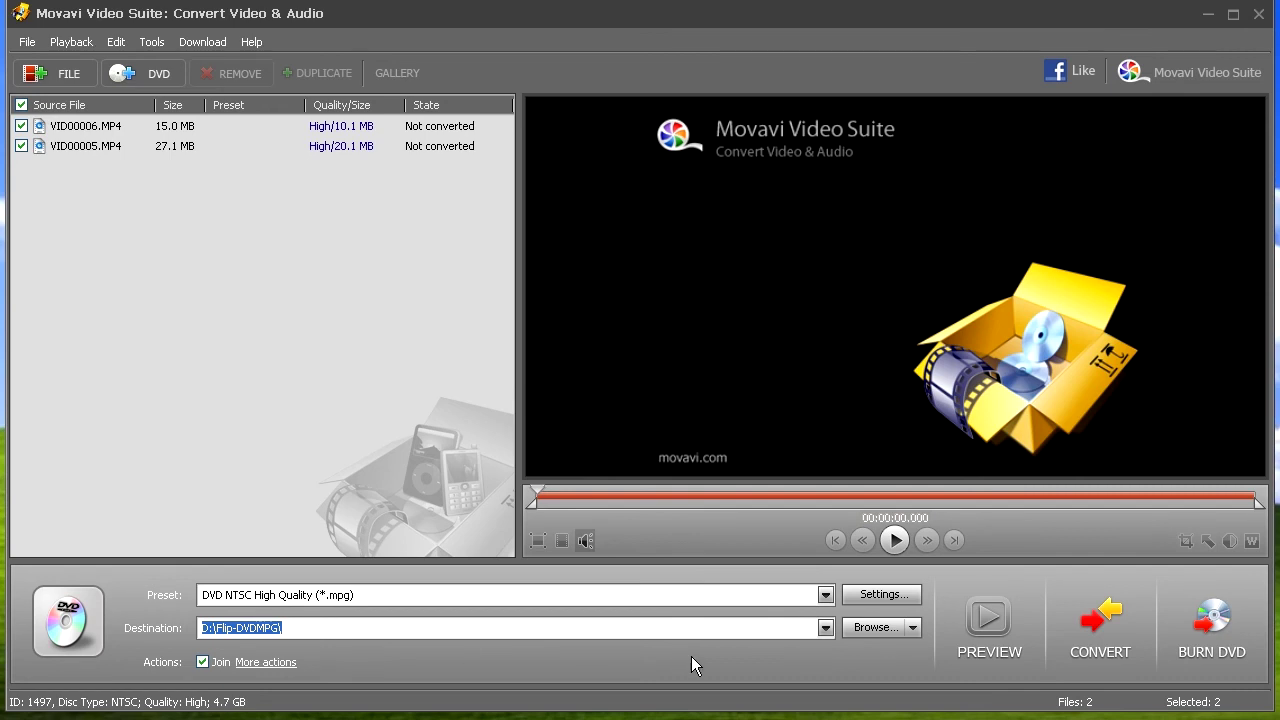
Step: Convert both clips to DVD NTSC High Quality and join them into one MPEG
click(1088, 636)
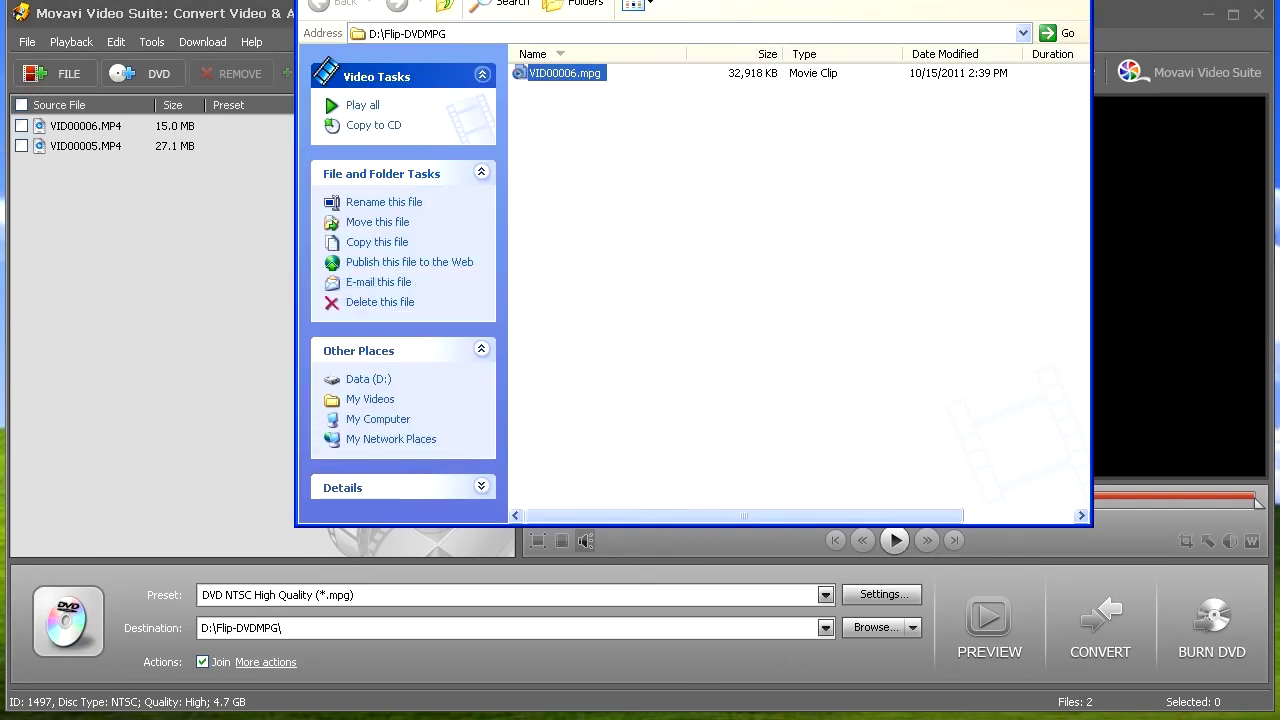
Step: Check the joined VID00006.mpg in the Flip-DVDMPG folder, then close that window
drag(630, 0, 468, 77)
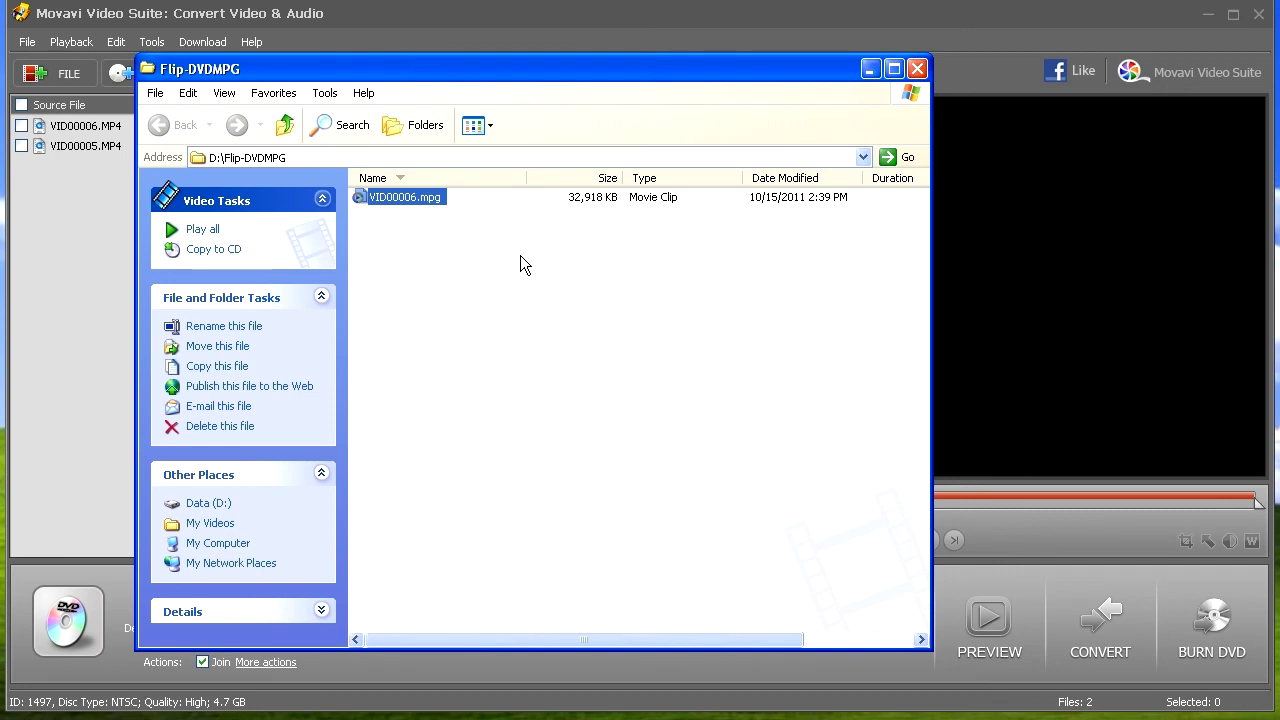
click(402, 197)
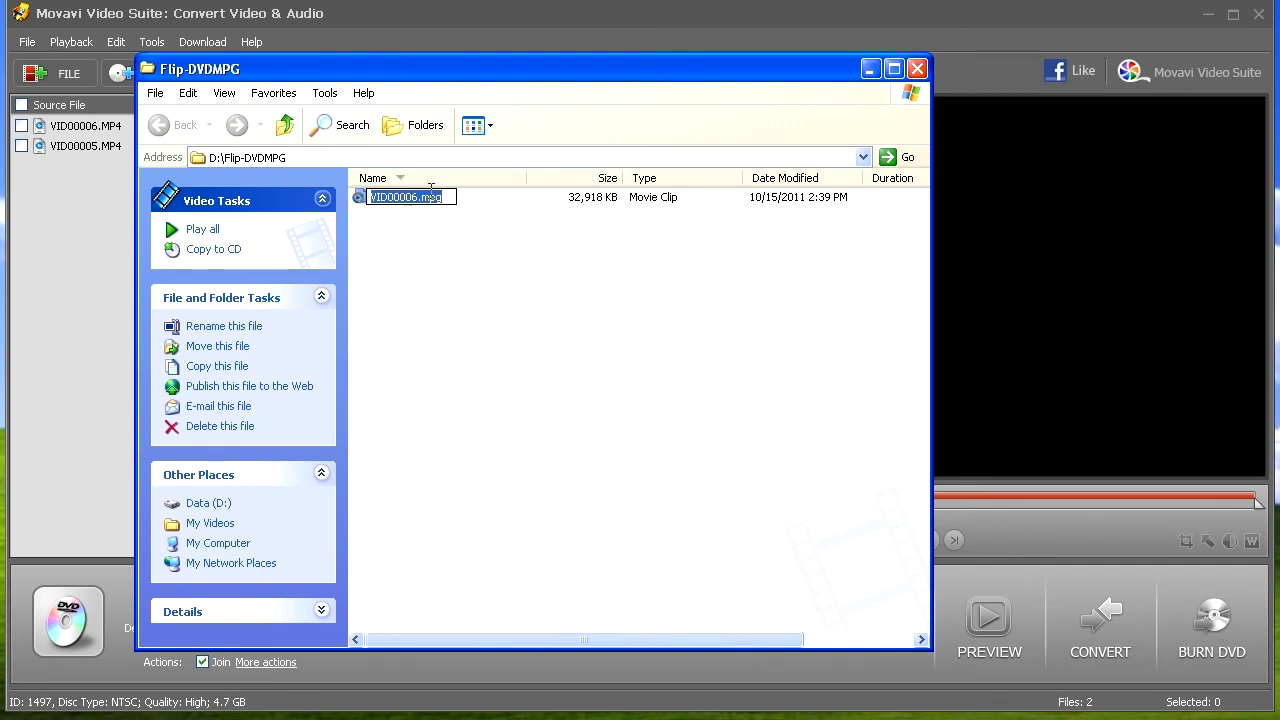
click(511, 210)
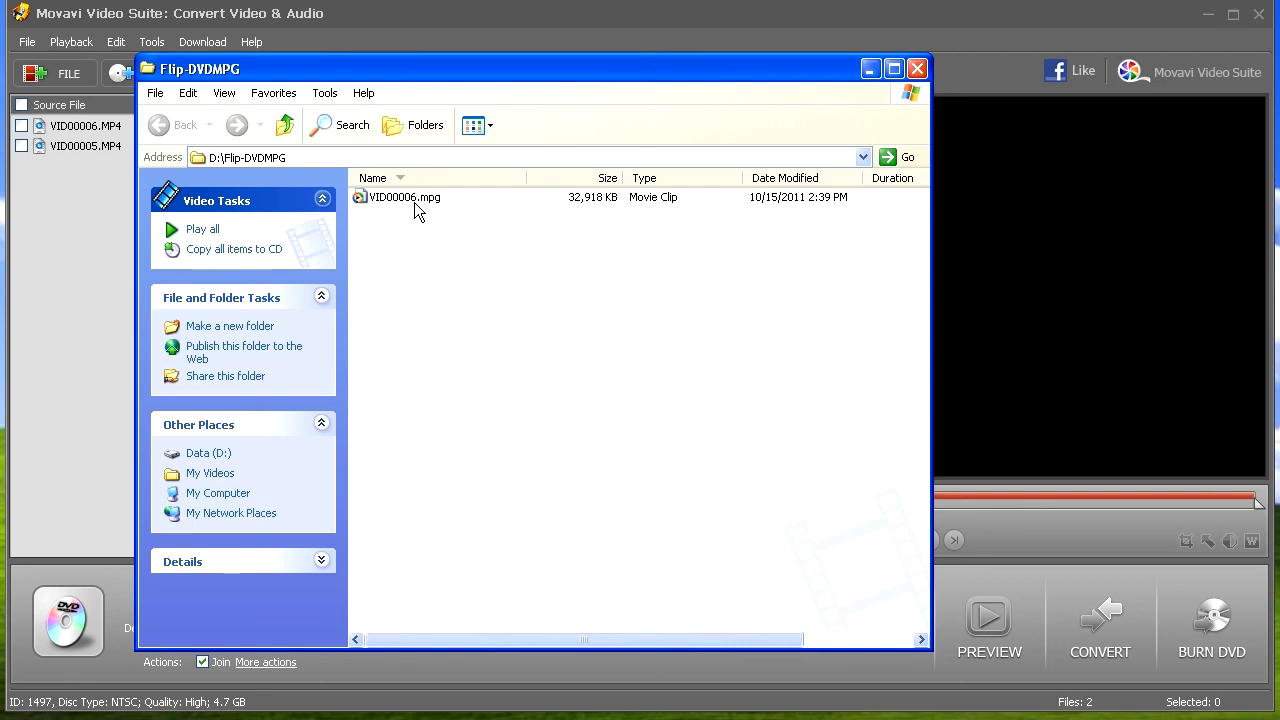
click(912, 71)
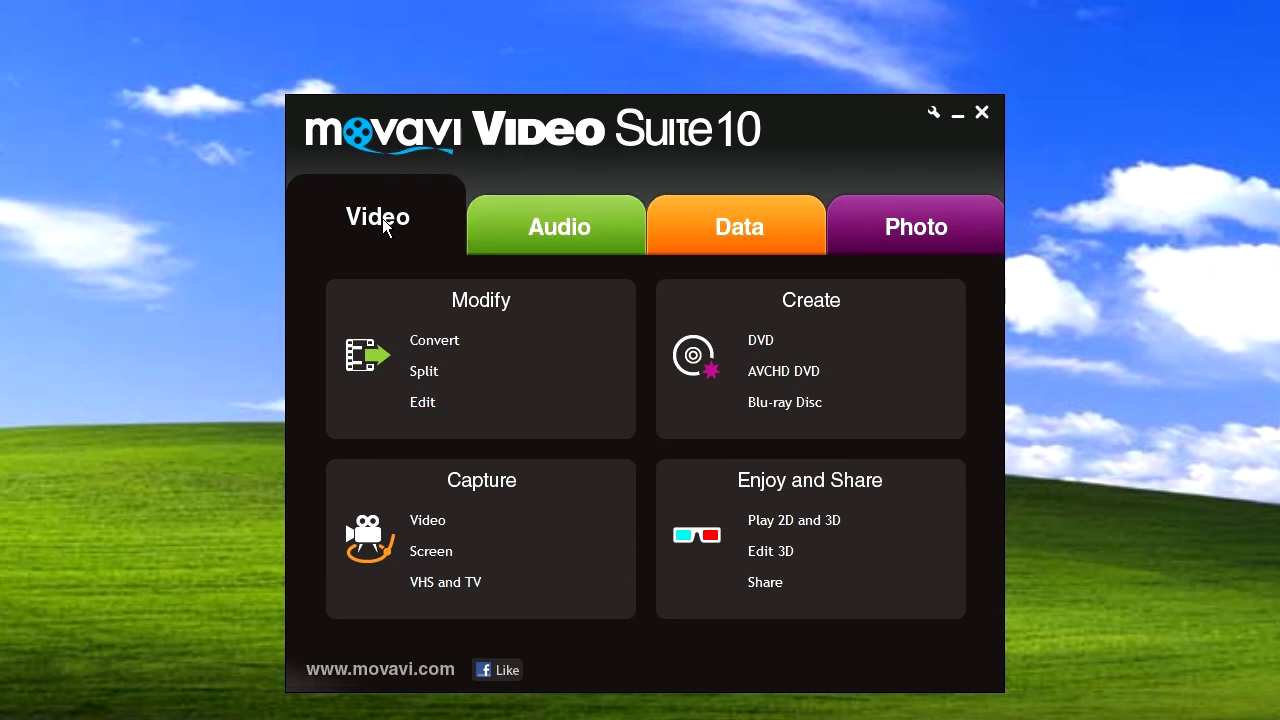
click(537, 220)
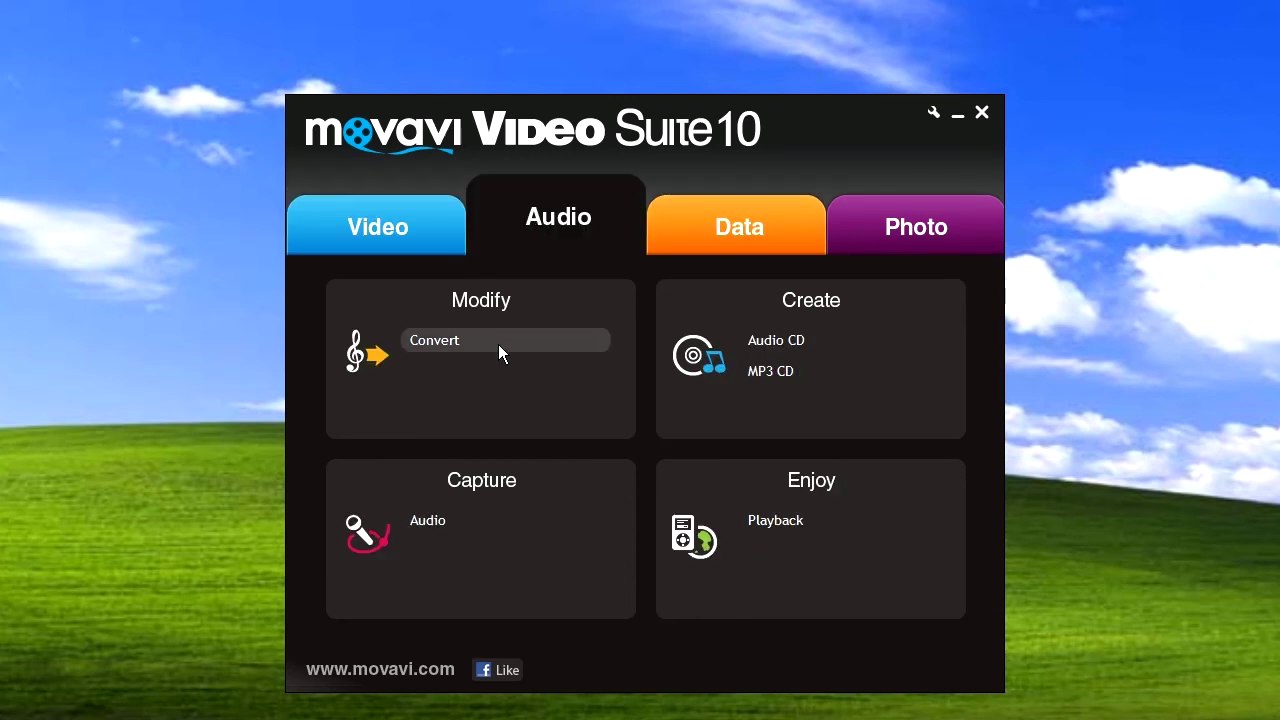
click(736, 224)
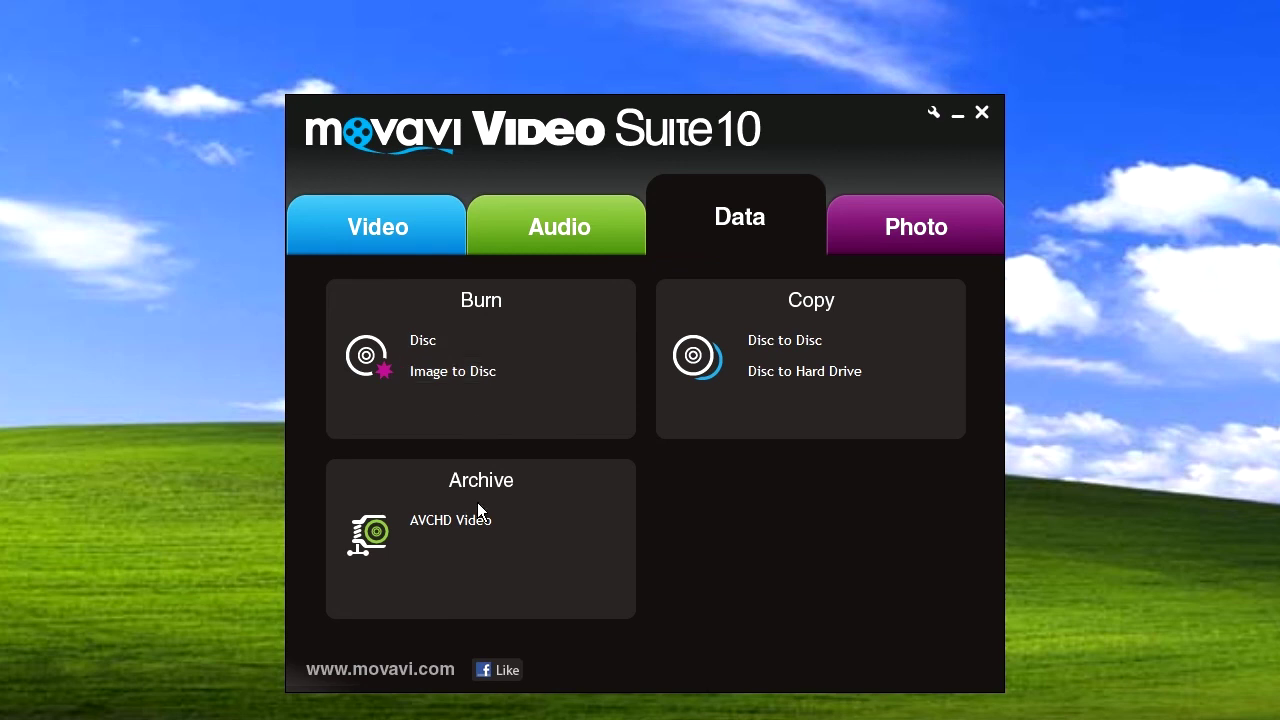
click(886, 237)
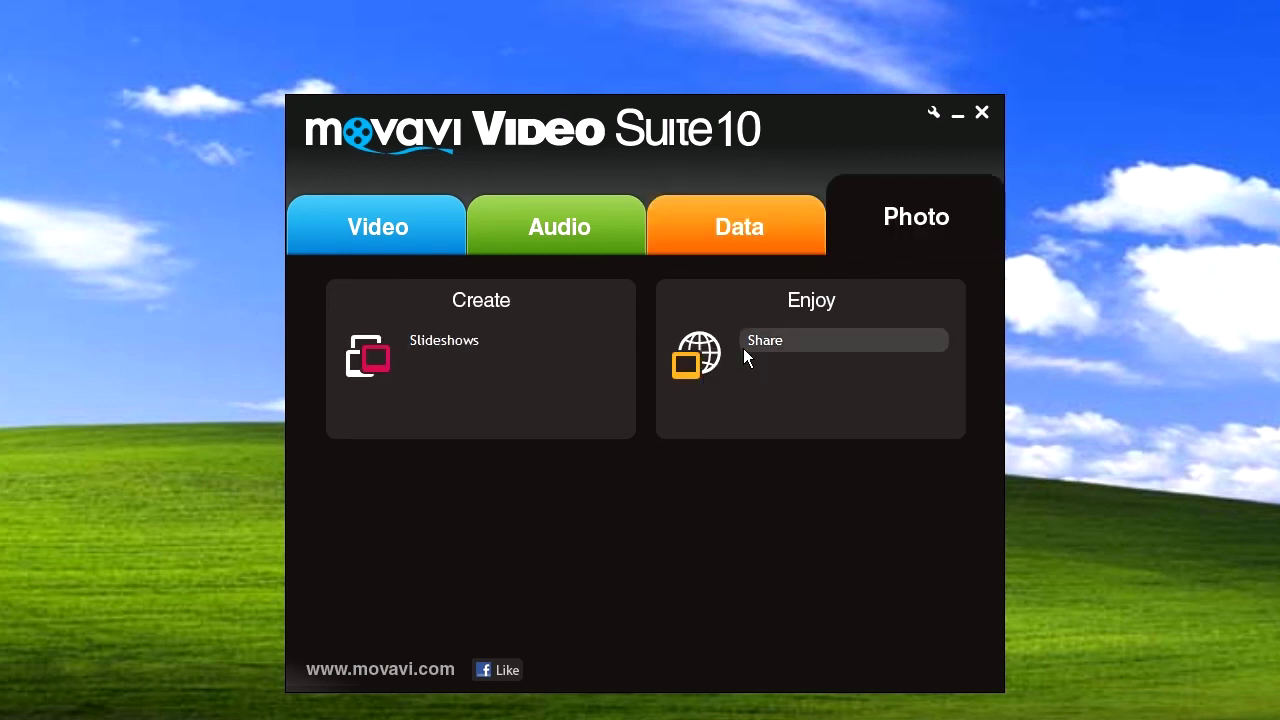
click(378, 228)
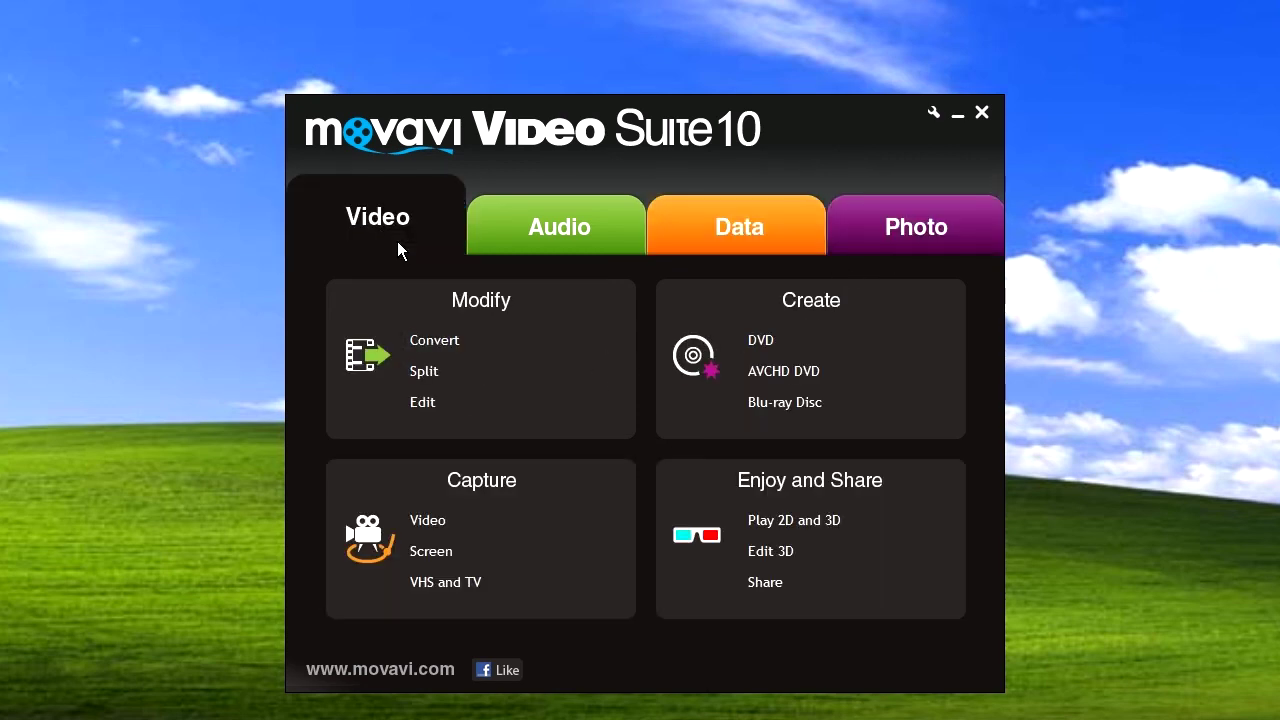